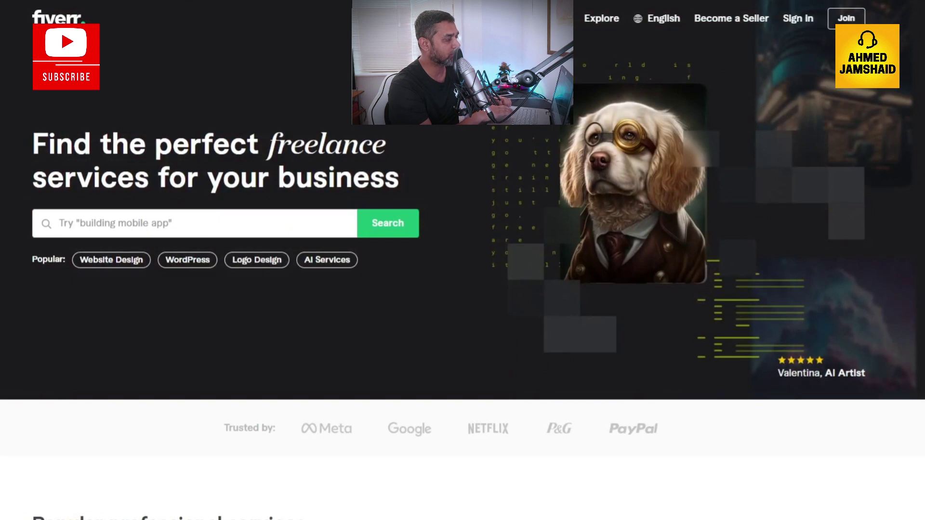
Search Fiverr for photo editing services.
type("photo editng")
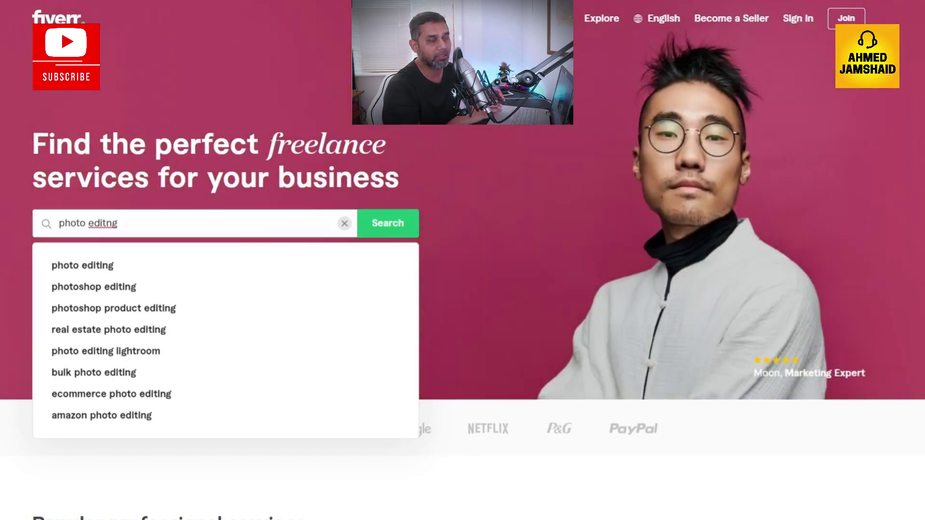
key("Down")
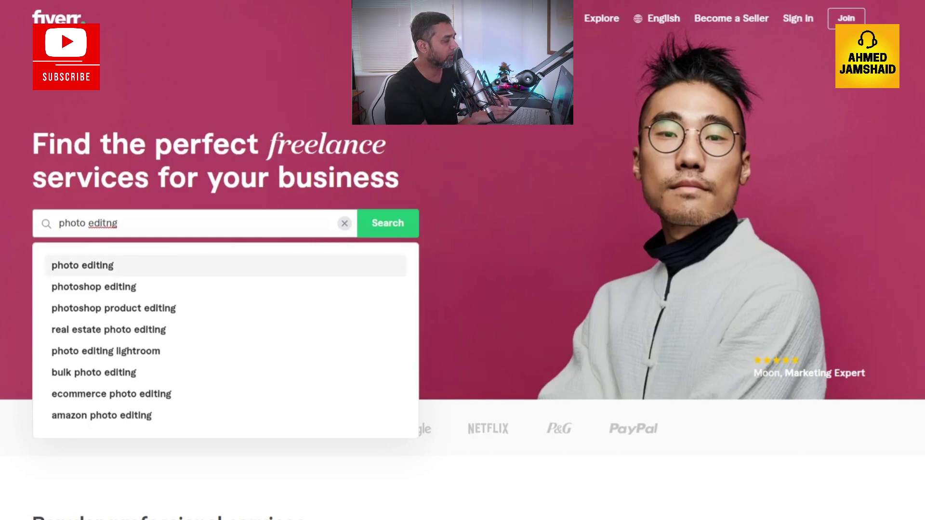
left_click(388, 223)
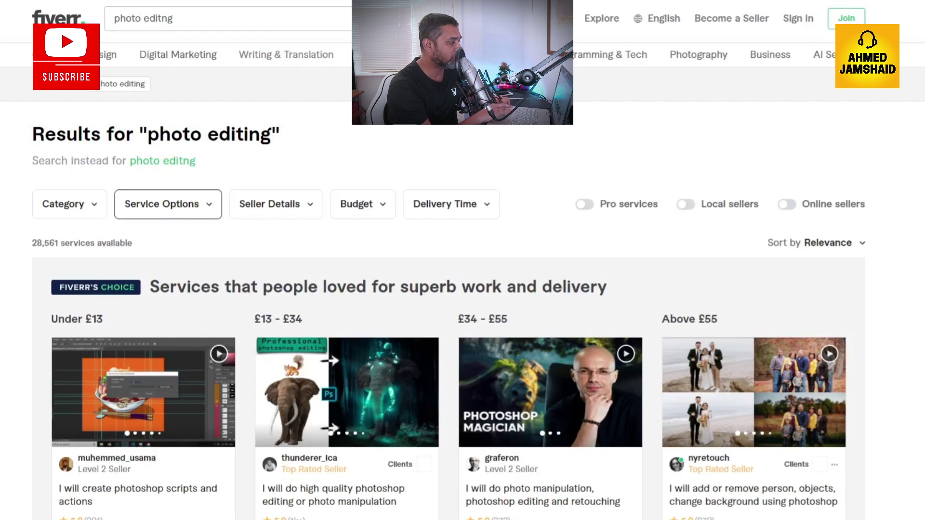
Filter the photo editing results to the Compositing service type and highlight the number of available services.
left_click(168, 204)
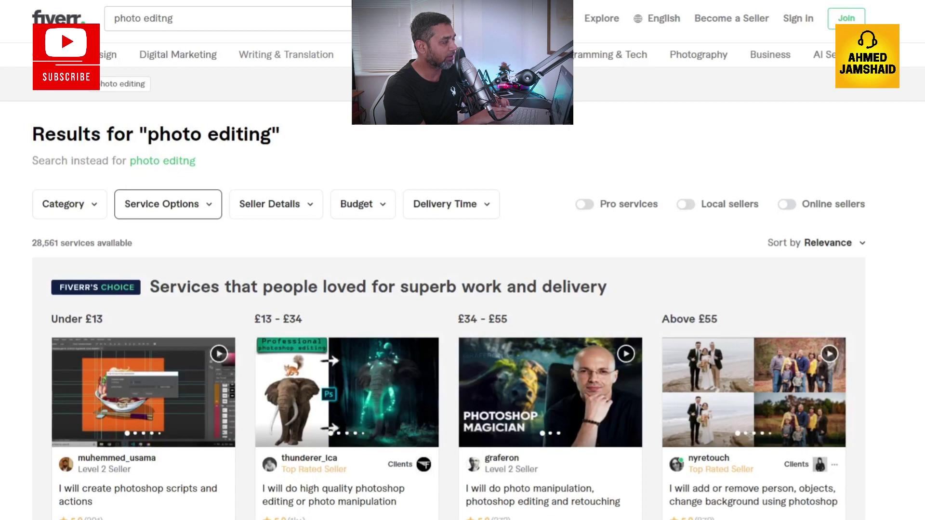
left_click(167, 205)
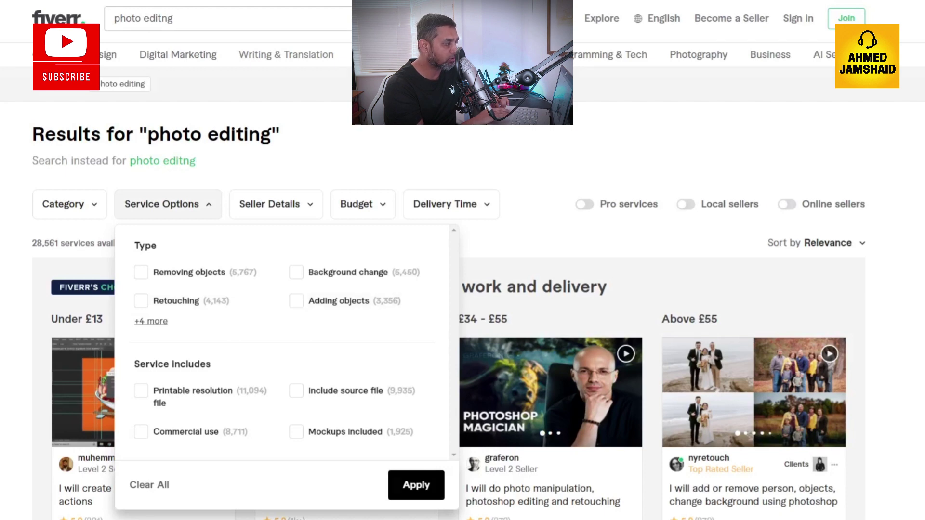
left_click(151, 321)
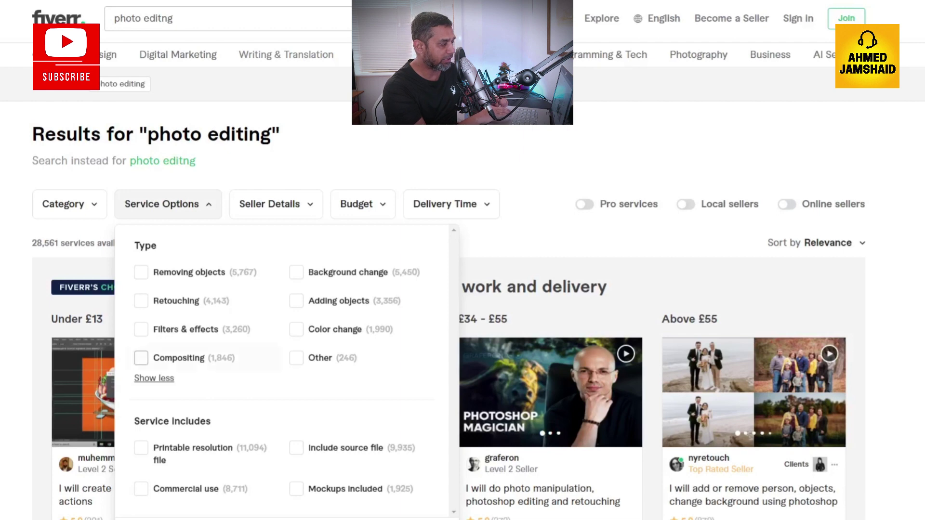
left_click(141, 358)
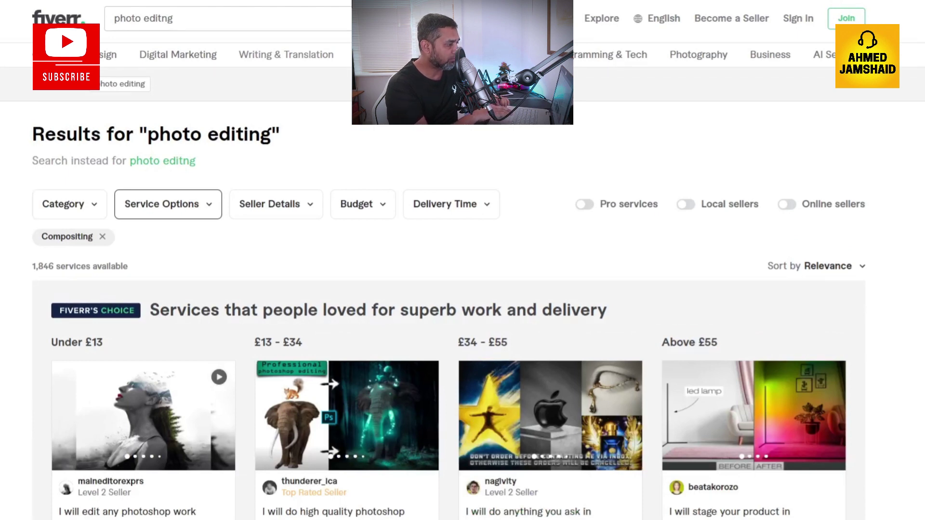
left_click_drag(32, 266, 80, 266)
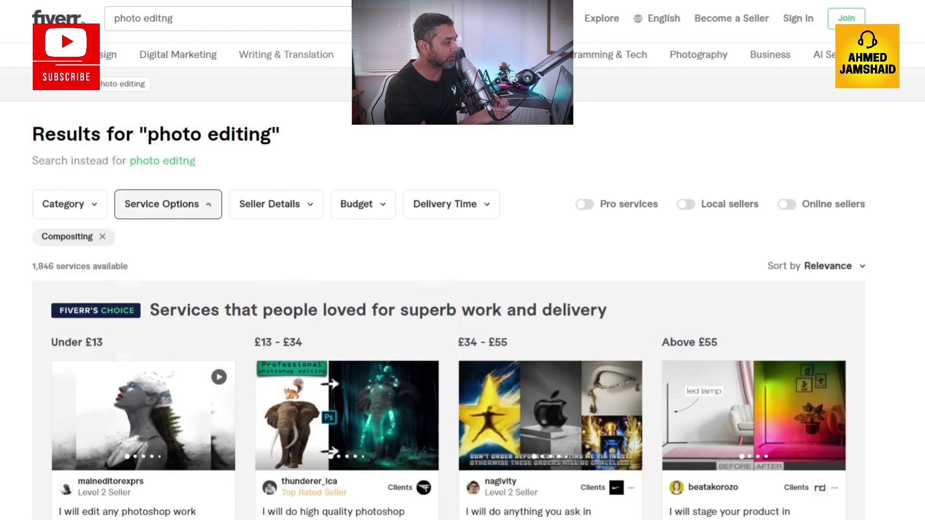
Remove the Compositing filter from the results and highlight the number of available services.
left_click(168, 205)
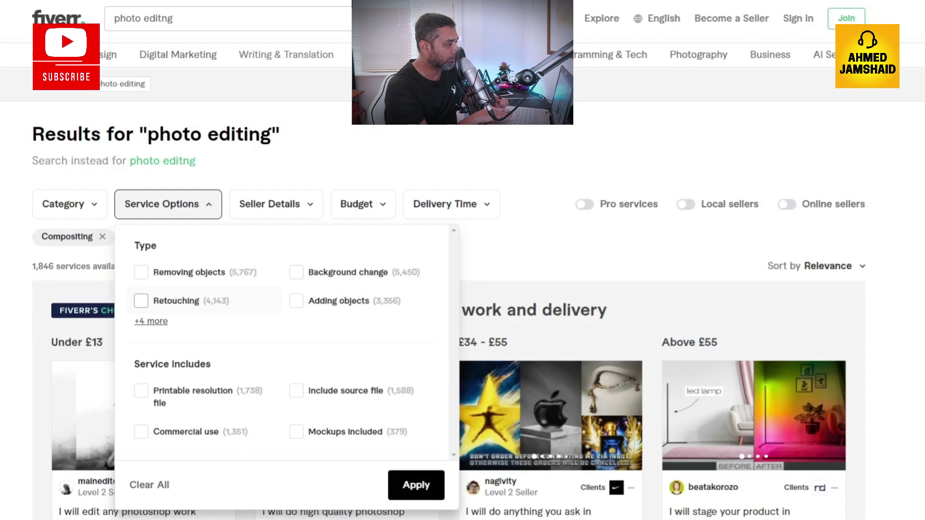
left_click(151, 320)
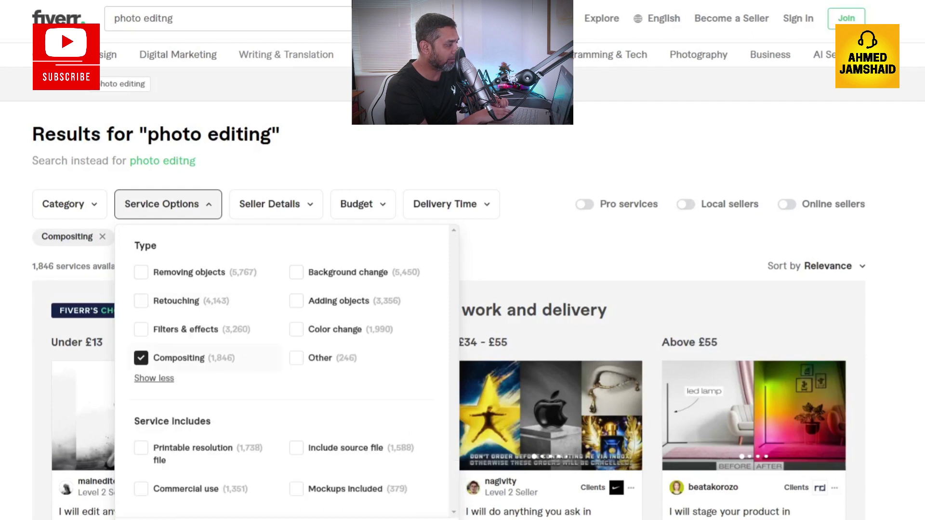
left_click(140, 358)
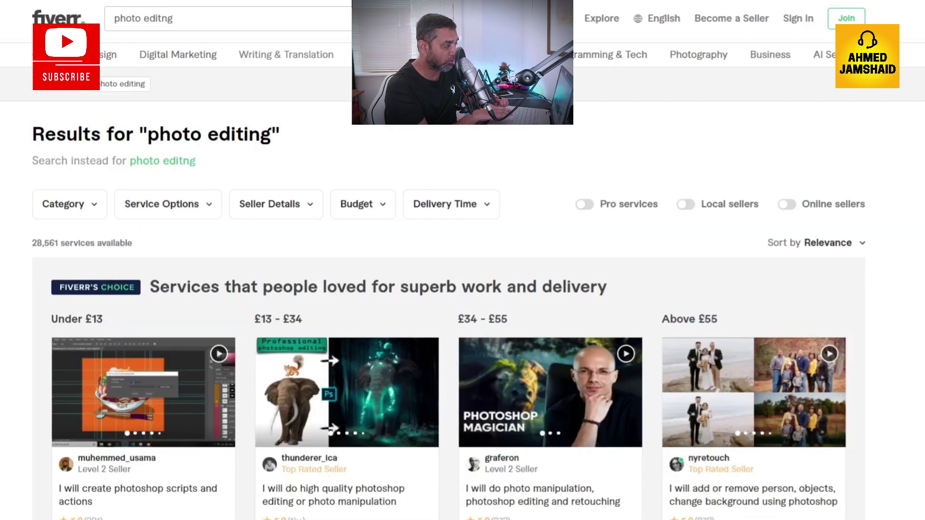
left_click_drag(32, 243, 128, 243)
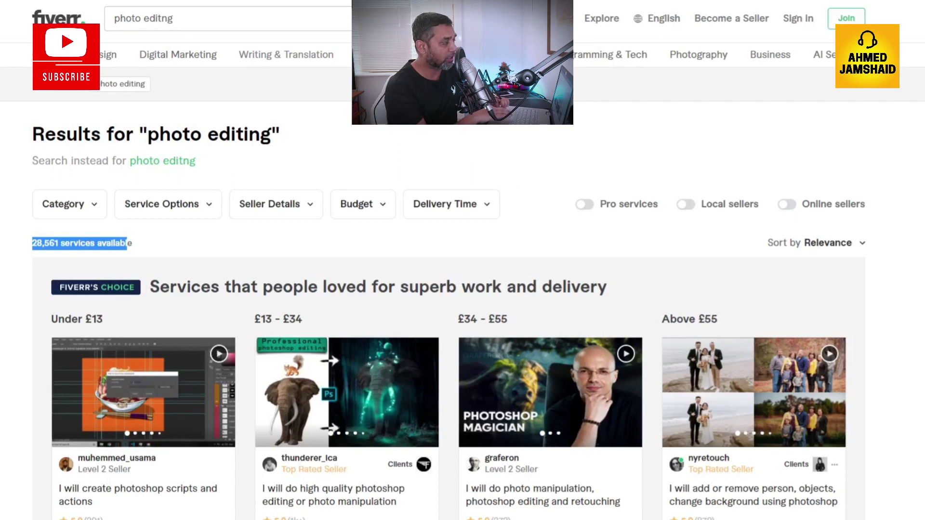
Restrict the photo editing results to the Compositing service type again.
left_click(169, 204)
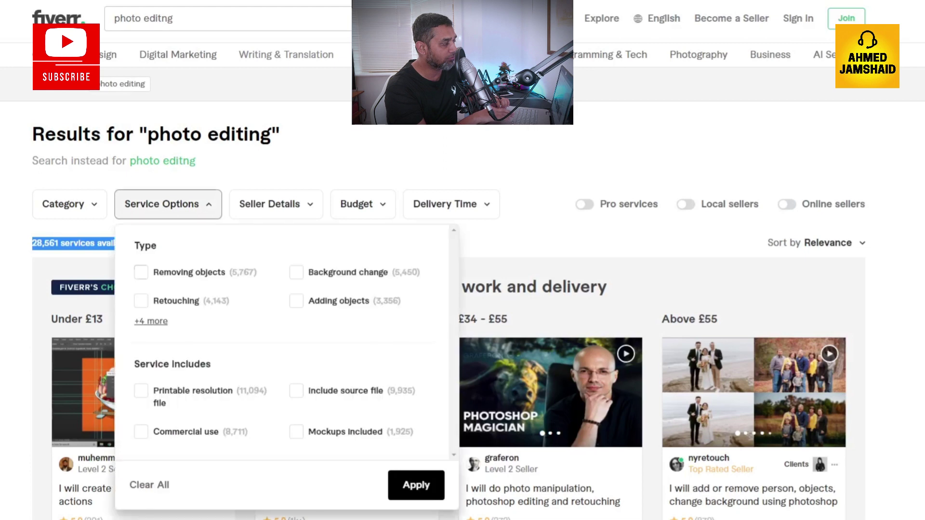
left_click(150, 321)
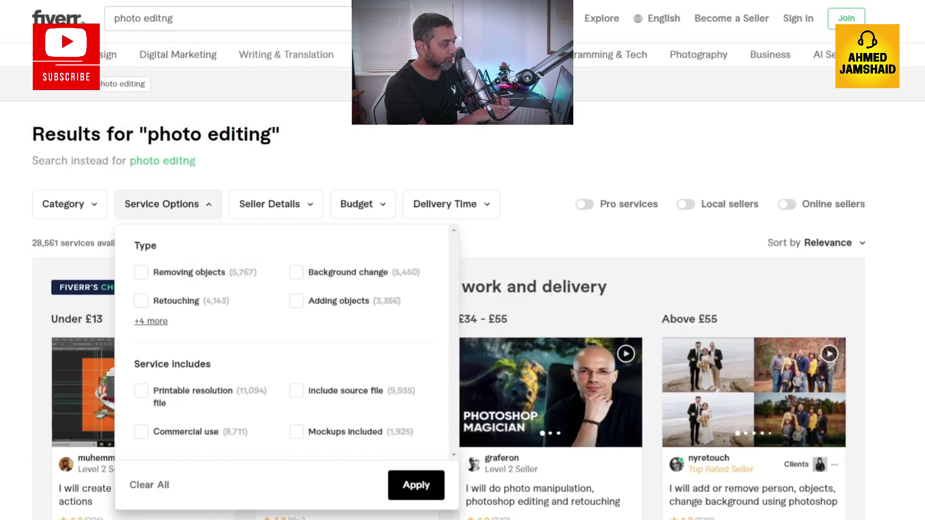
left_click(141, 357)
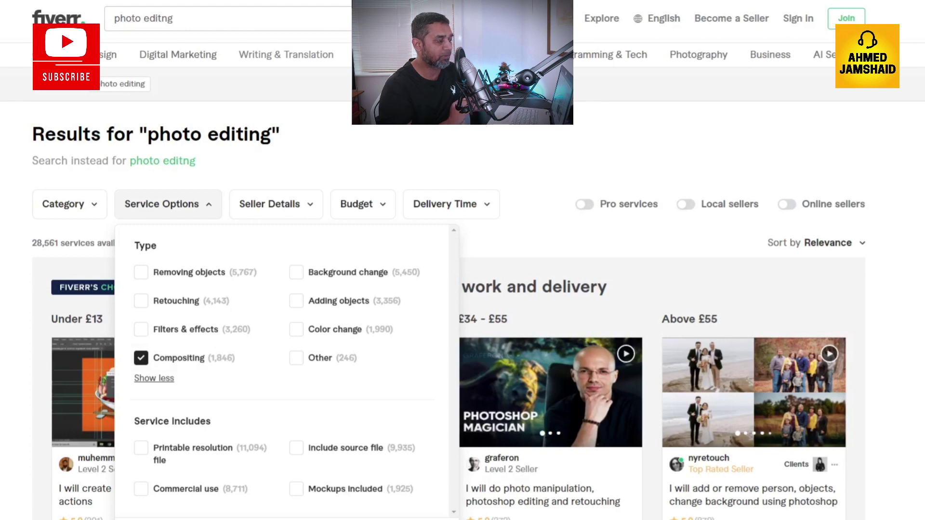
key("Escape")
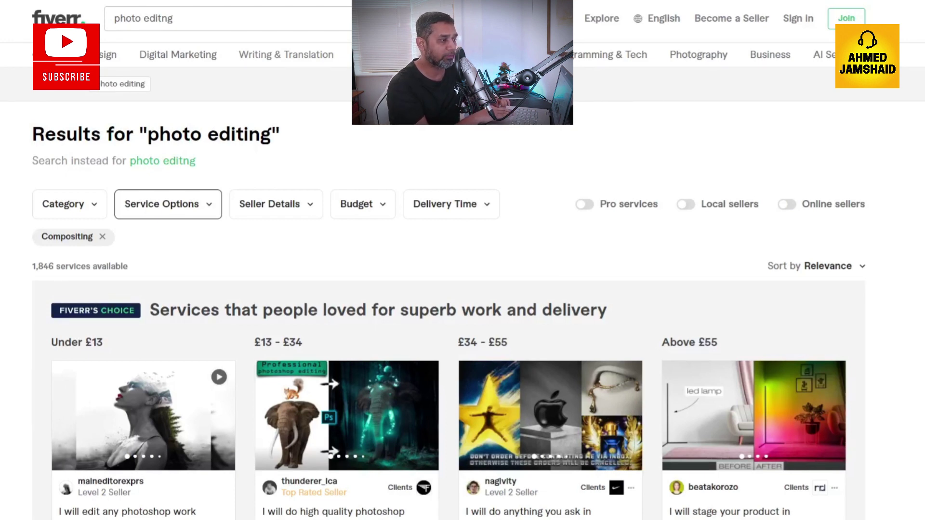
Examine the Compositing gig listings, comparing their titles, seller levels, review counts and starting prices.
scroll(462, 260, "down", 5)
scroll(463, 260, "up", 5)
scroll(462, 260, "up", 1)
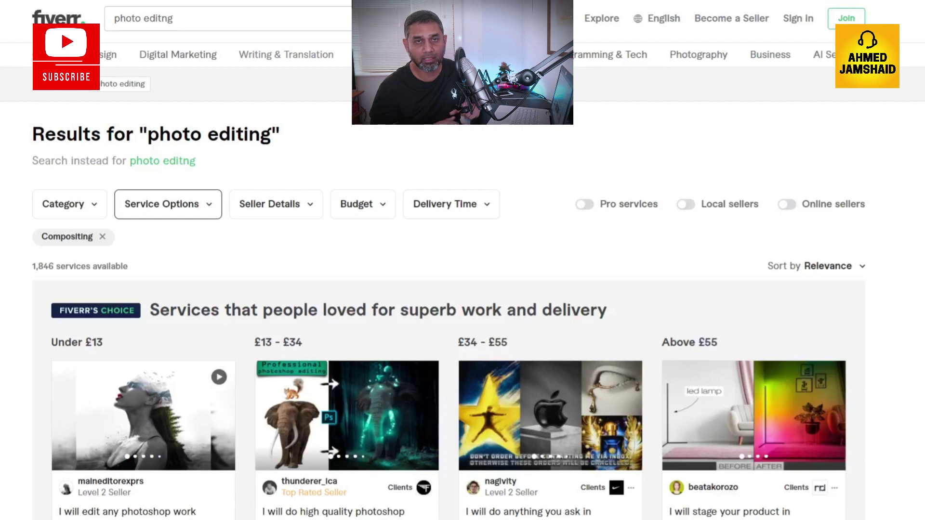
scroll(463, 260, "down", 3)
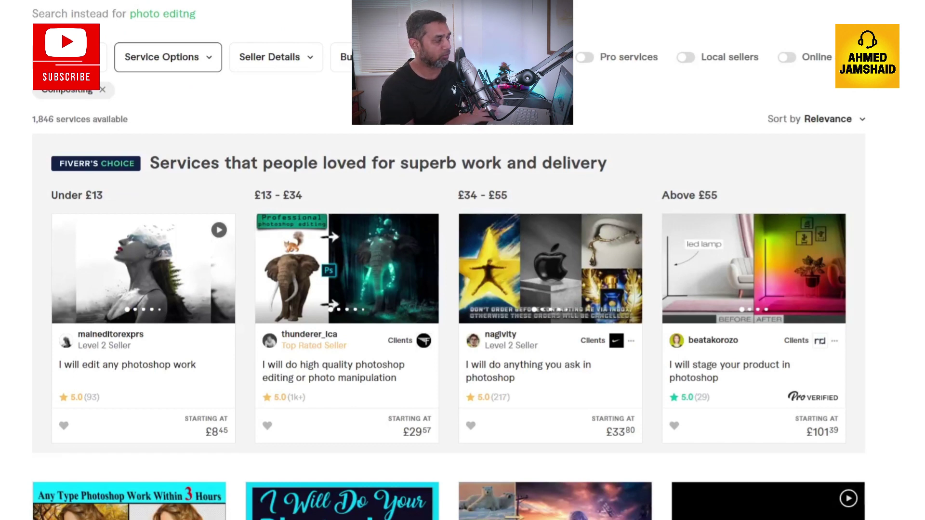
scroll(462, 261, "down", 1)
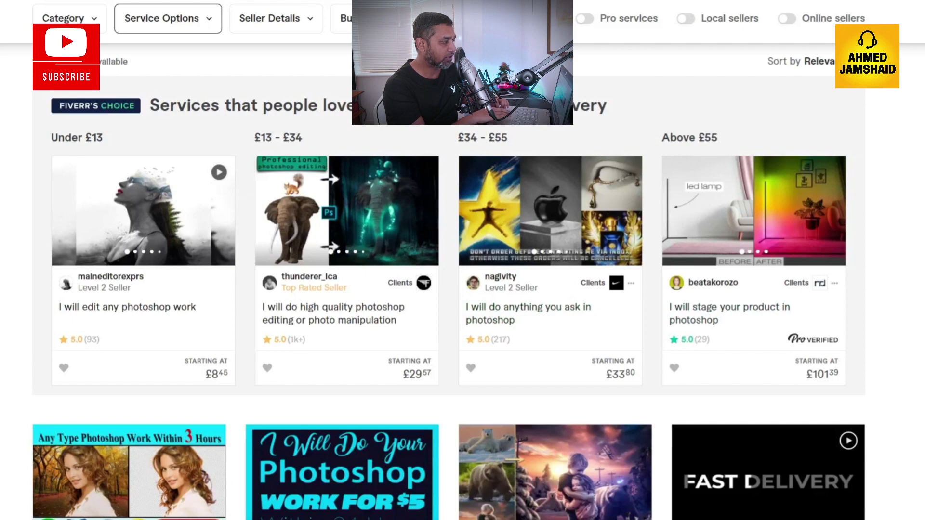
scroll(145, 309, "down", 2)
scroll(448, 279, "down", 2)
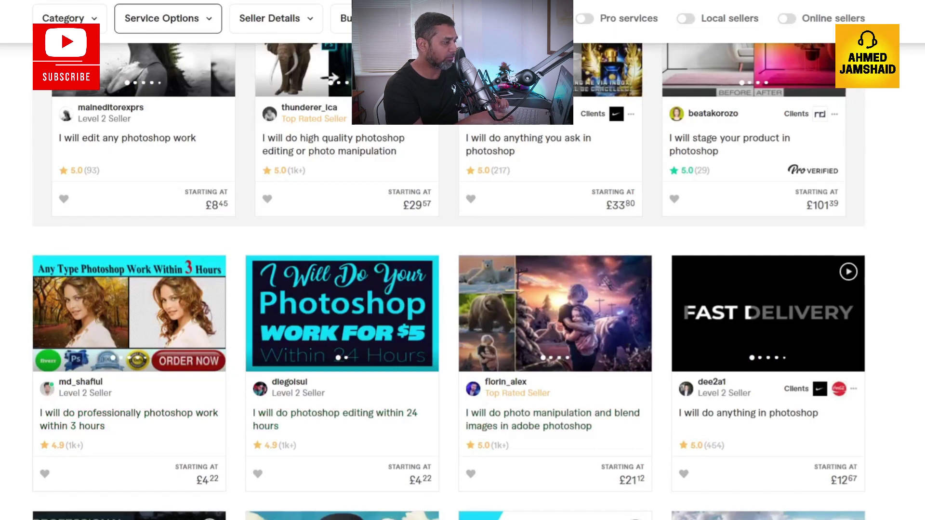
scroll(448, 281, "down", 6)
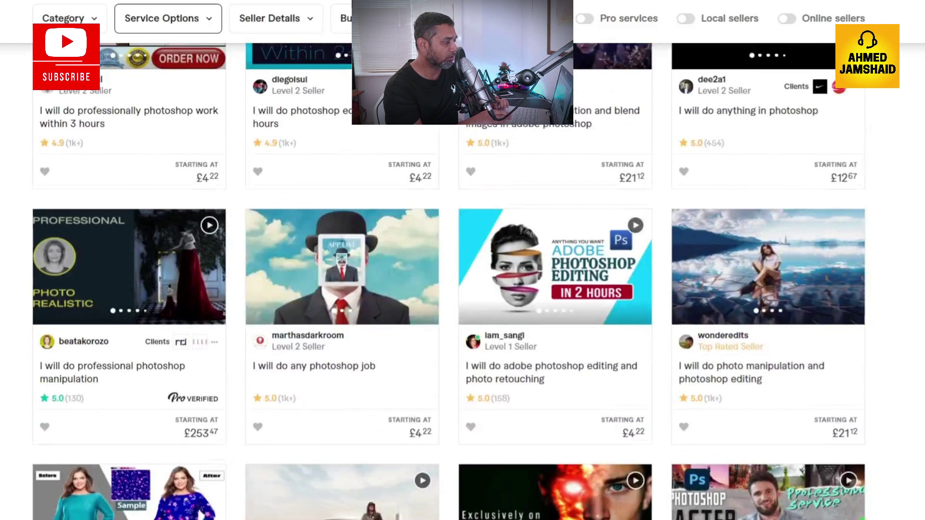
scroll(448, 281, "up", 3)
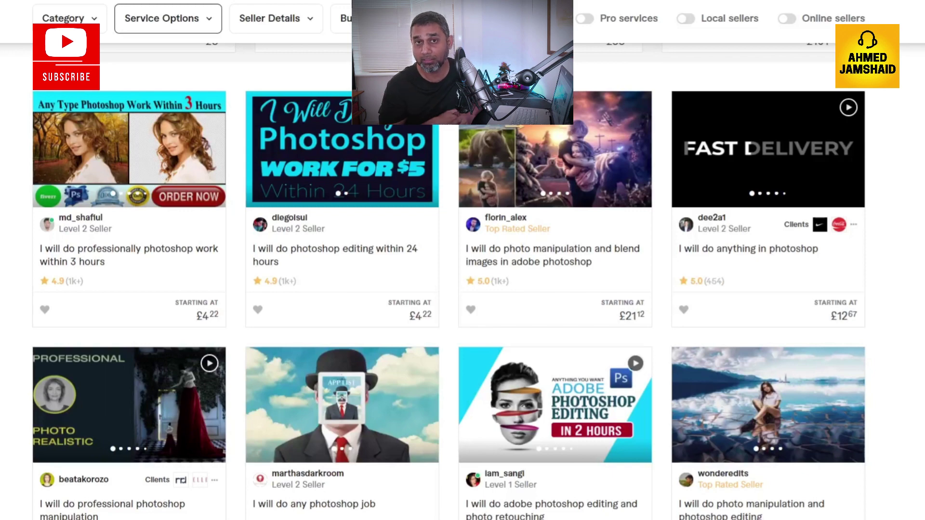
scroll(449, 281, "down", 2)
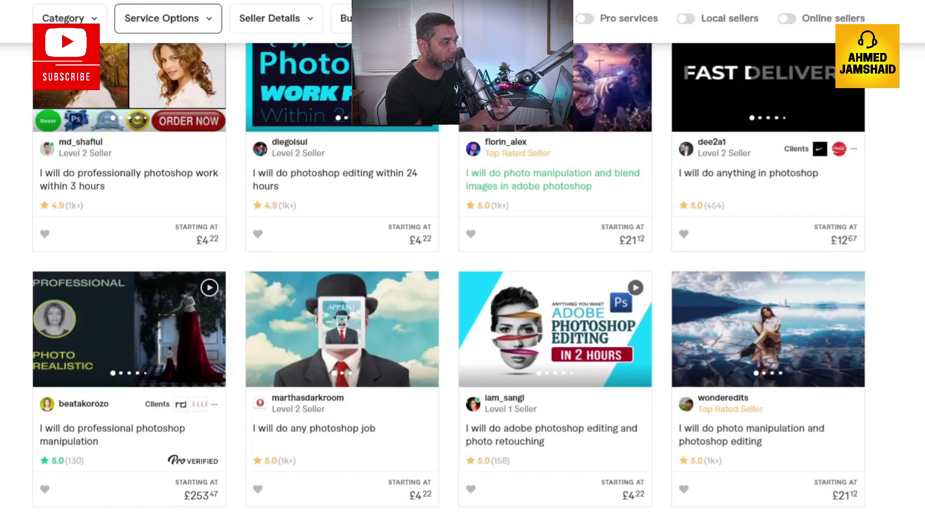
Open the "photo manipulation and blend images" and "high quality photoshop editing or photo manipulation" gigs in new tabs.
right_click(565, 187)
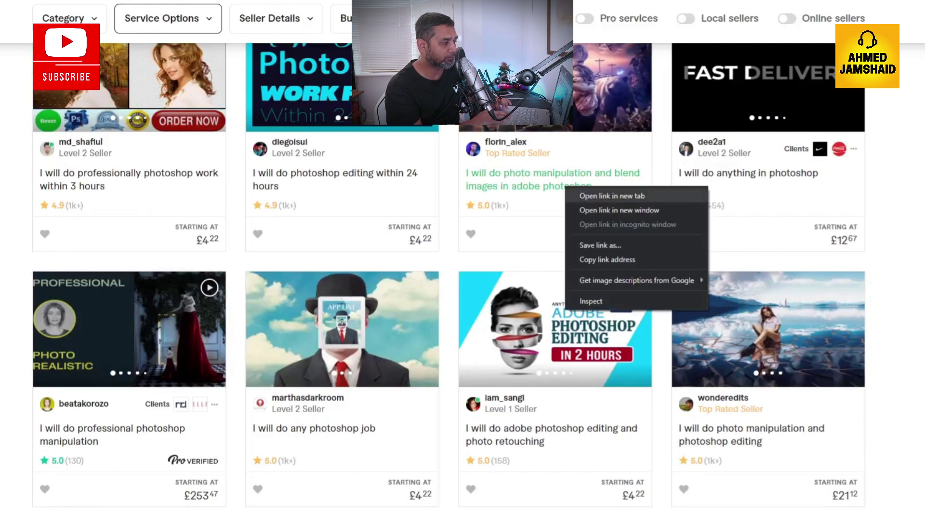
left_click(611, 196)
scroll(611, 196, "down", 3)
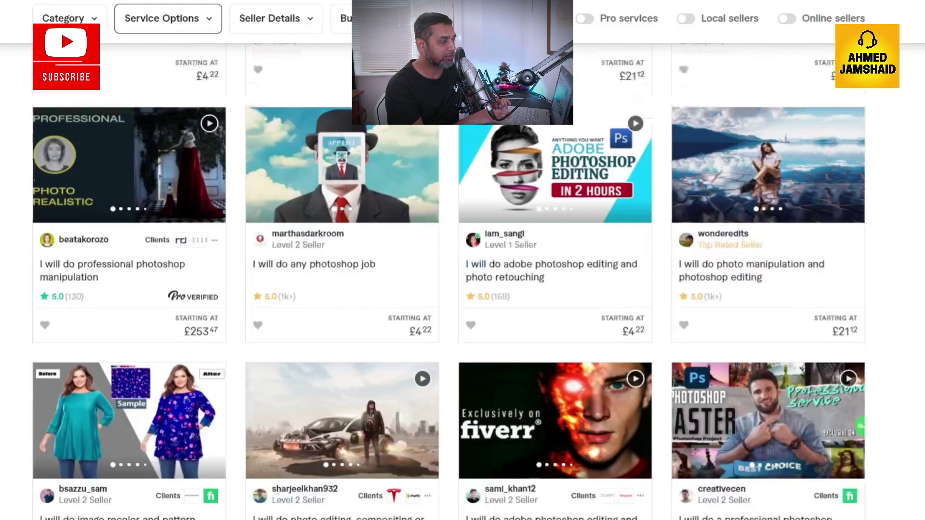
scroll(449, 281, "up", 5)
scroll(448, 280, "up", 2)
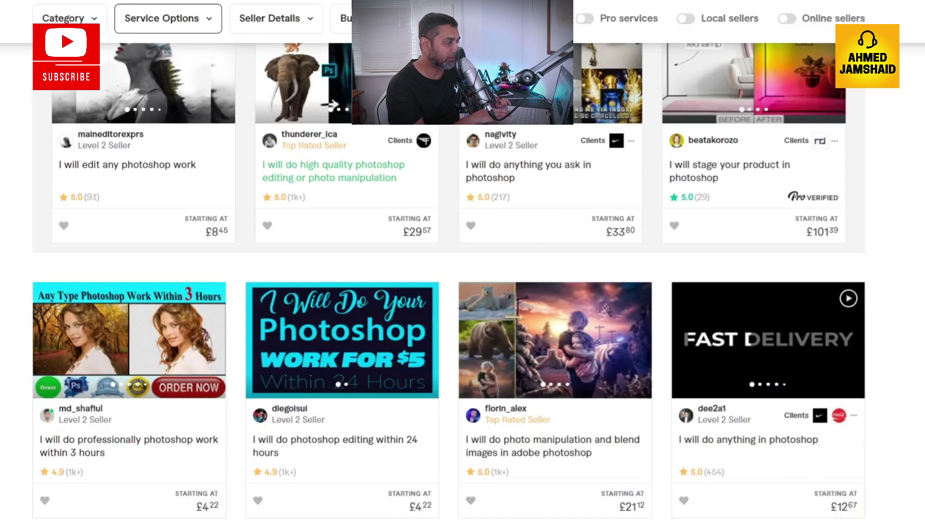
right_click(348, 177)
left_click(381, 187)
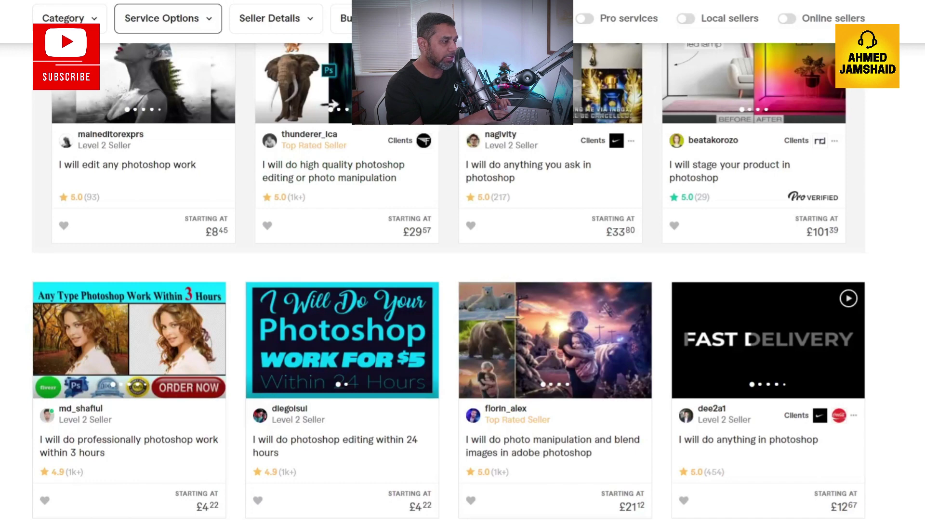
scroll(449, 282, "down", 5)
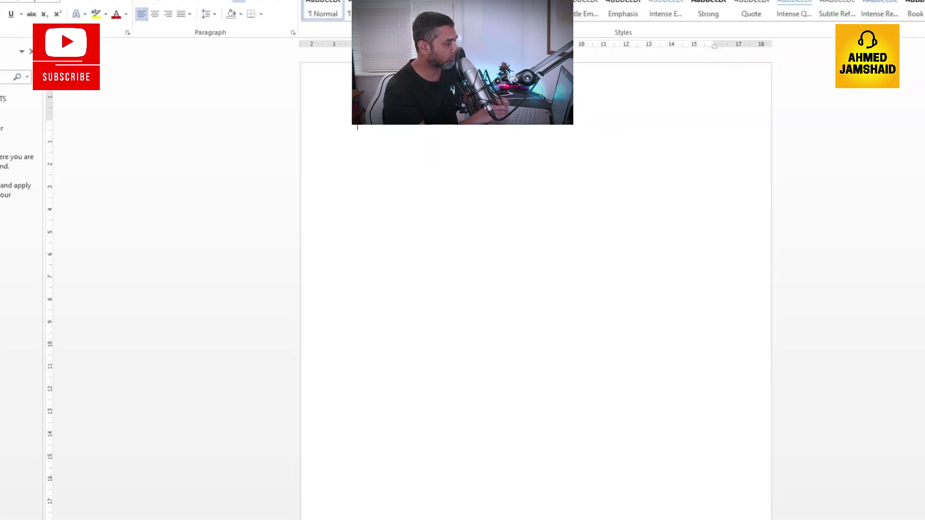
Copy into Word the gig titles "I will do photo manipulation and blend images in adobe photoshop" and "I will do high quality photoshop editing or photo manipulation".
type("I will do photo manipulation and blend images in adobe photoshop")
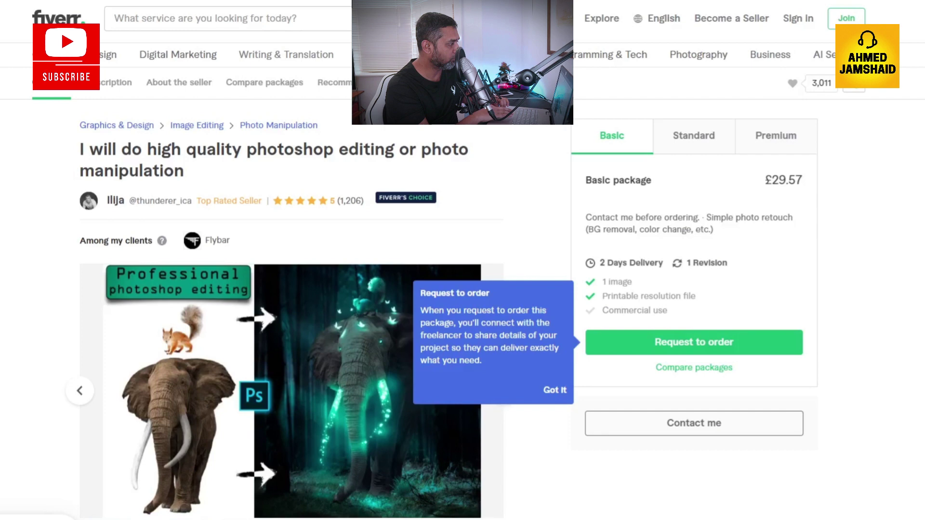
triple_click(274, 150)
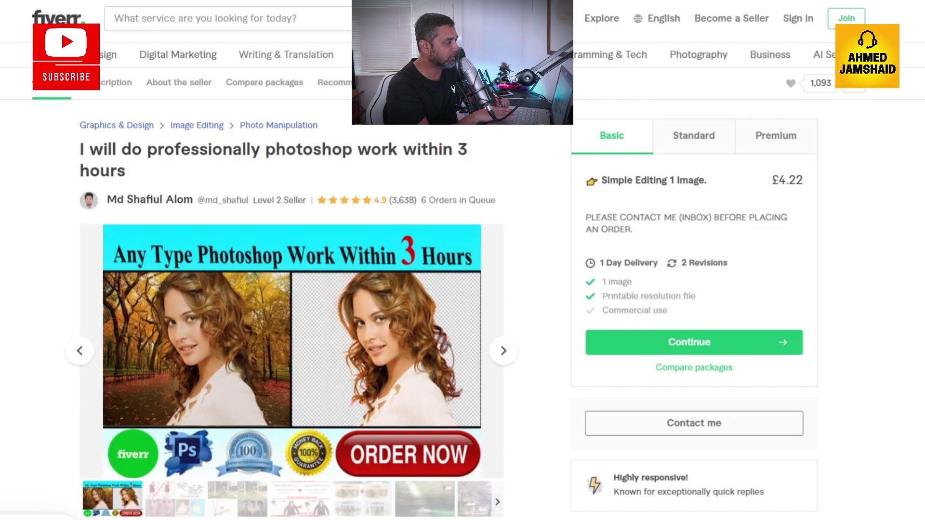
Copy the "My Photoshop Services Are Given Below" list from the "professionally photoshop work within 3 hours" gig into Word below the titles.
scroll(289, 289, "down", 10)
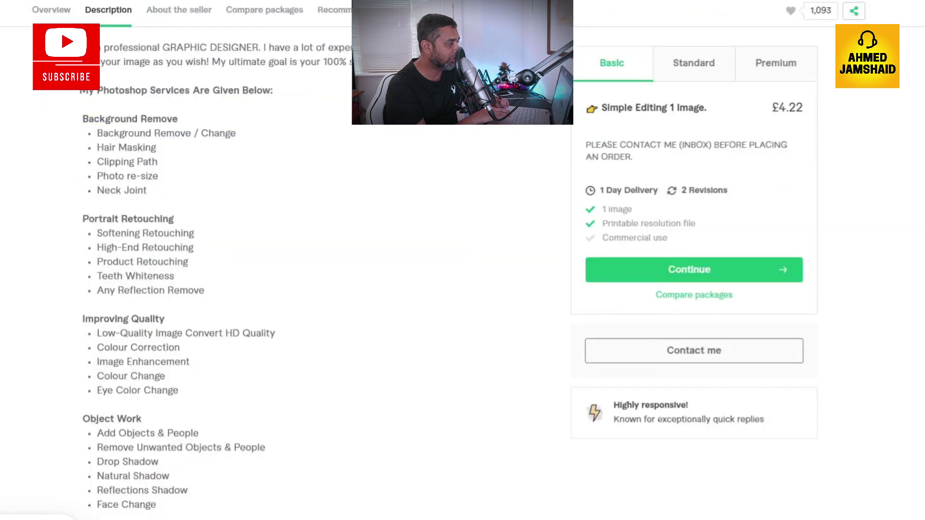
left_click_drag(97, 133, 150, 147)
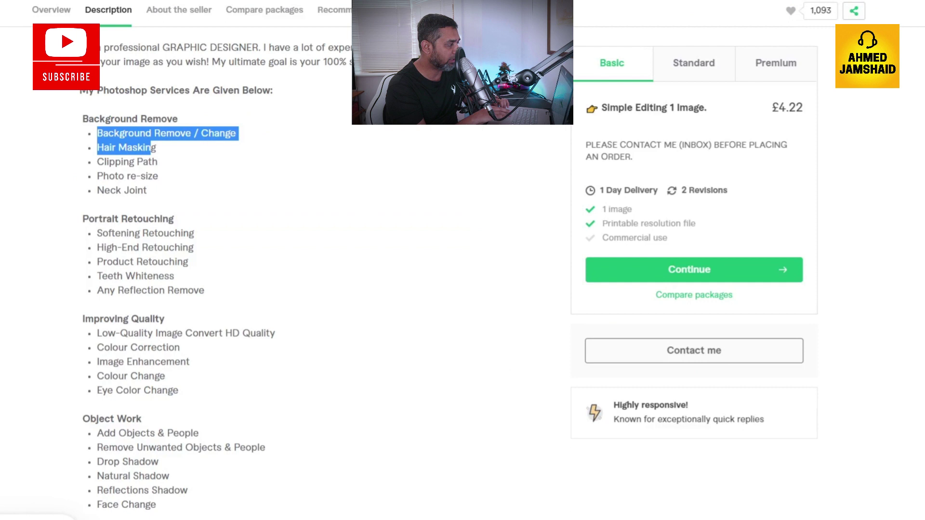
left_click_drag(150, 148, 146, 190)
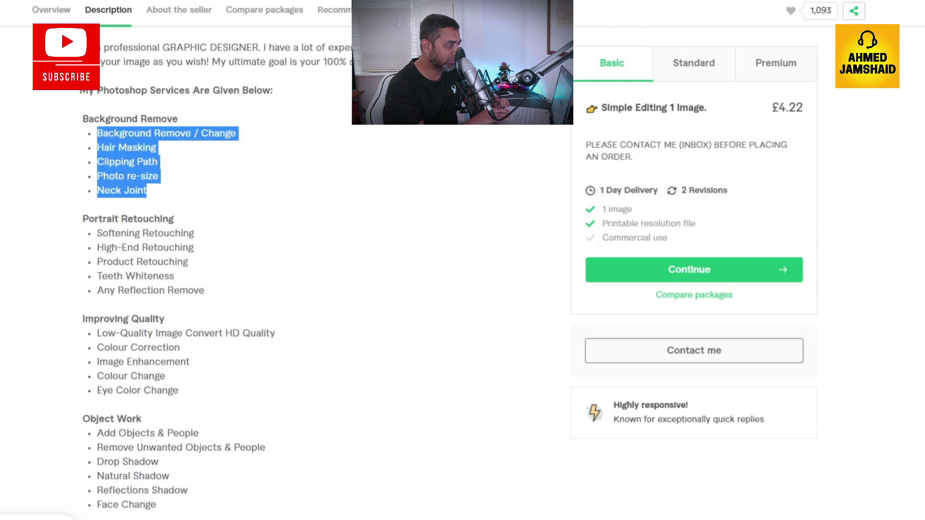
scroll(216, 270, "up", 1)
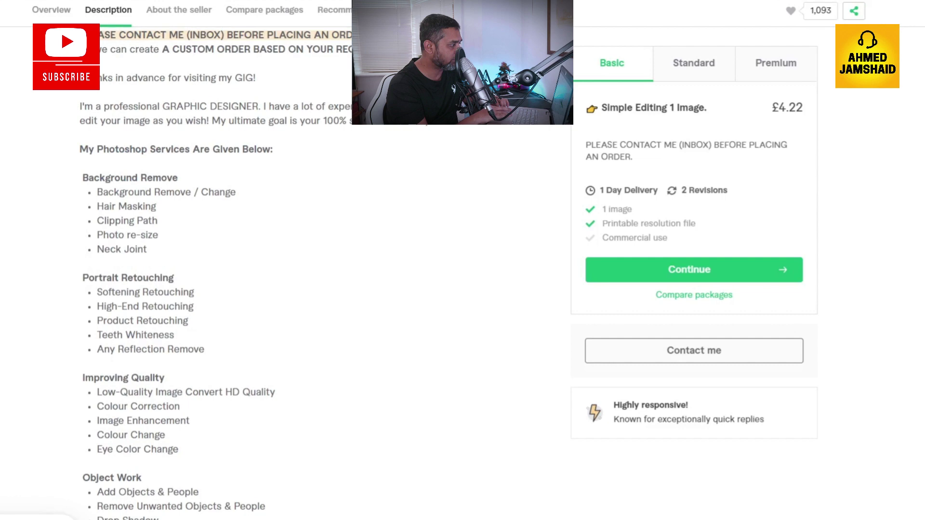
left_click_drag(83, 178, 242, 257)
key("alt+Tab")
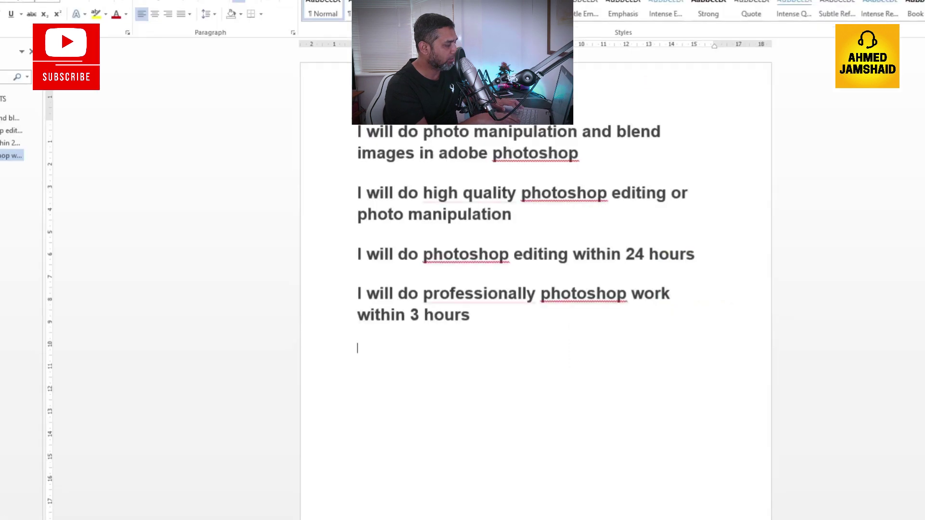
key("ctrl+v")
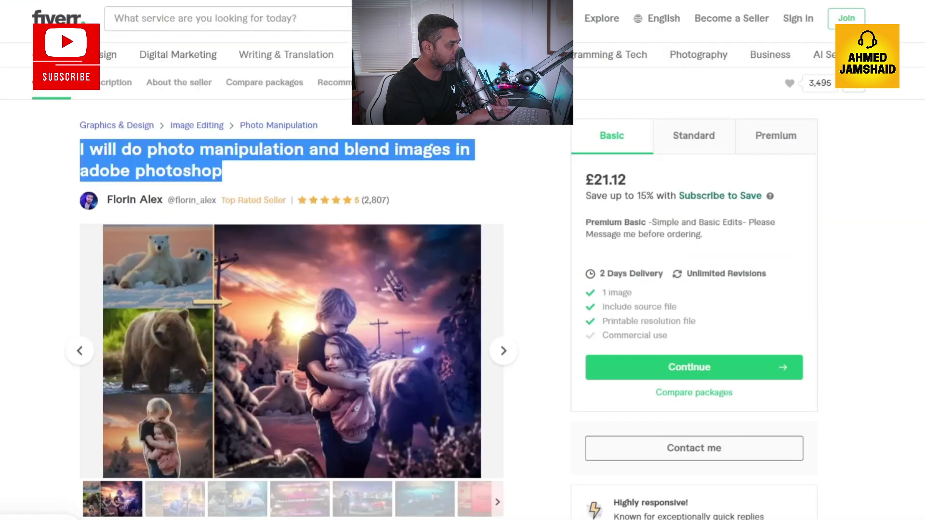
Copy the "My services" list, from Remove Background to Youtube Banners, from the "photo manipulation and blend images" gig to the end of the Word document.
scroll(291, 338, "down", 6)
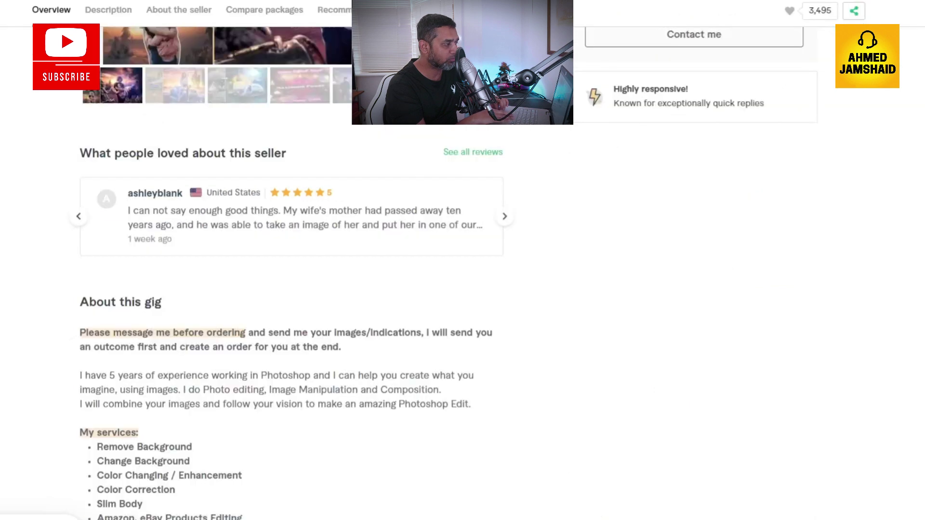
scroll(292, 289, "down", 5)
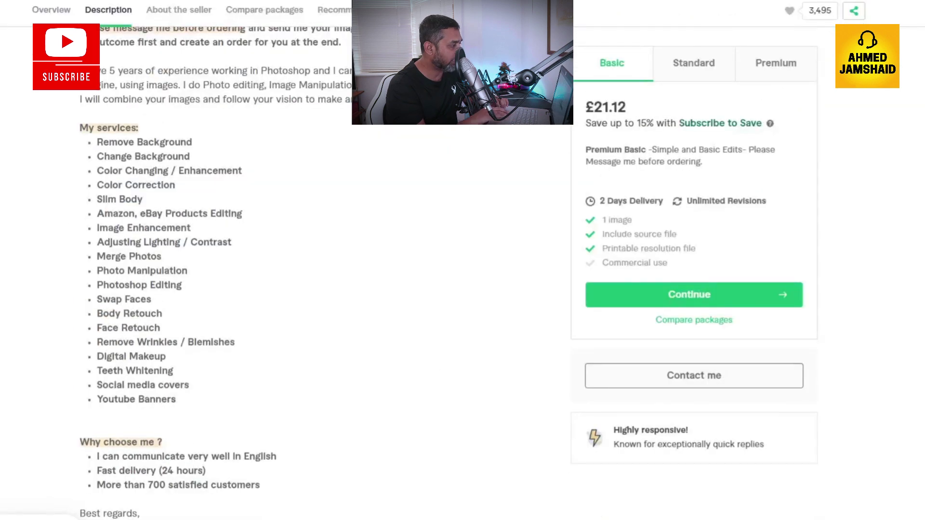
left_click_drag(97, 141, 176, 399)
key("ctrl+c")
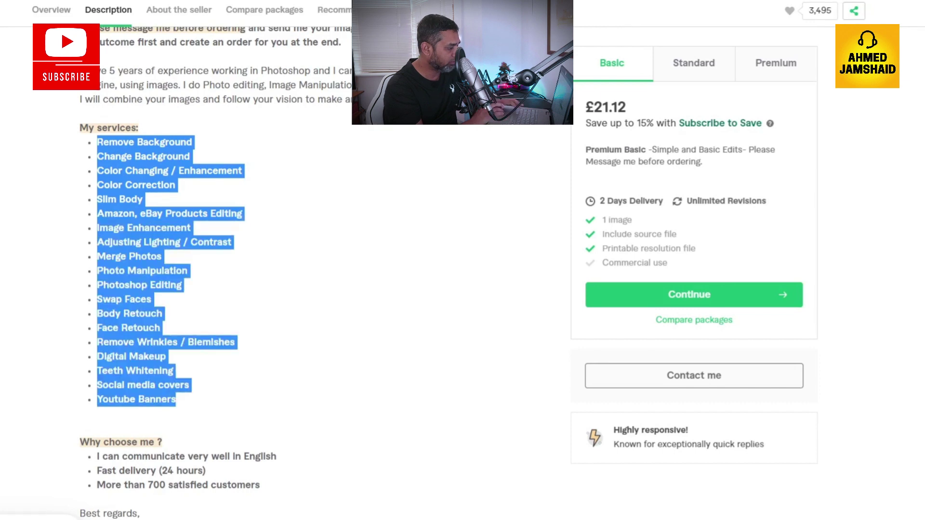
key("alt+Tab")
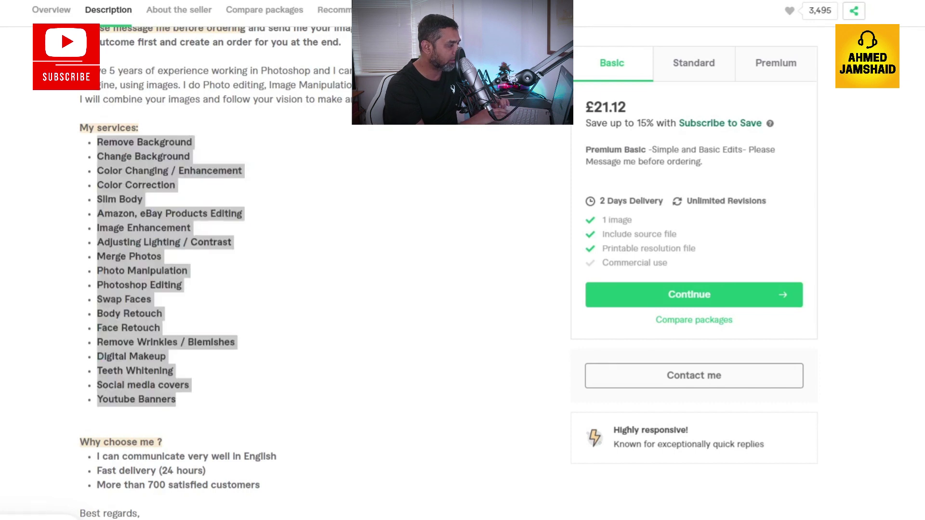
scroll(536, 289, "down", 5)
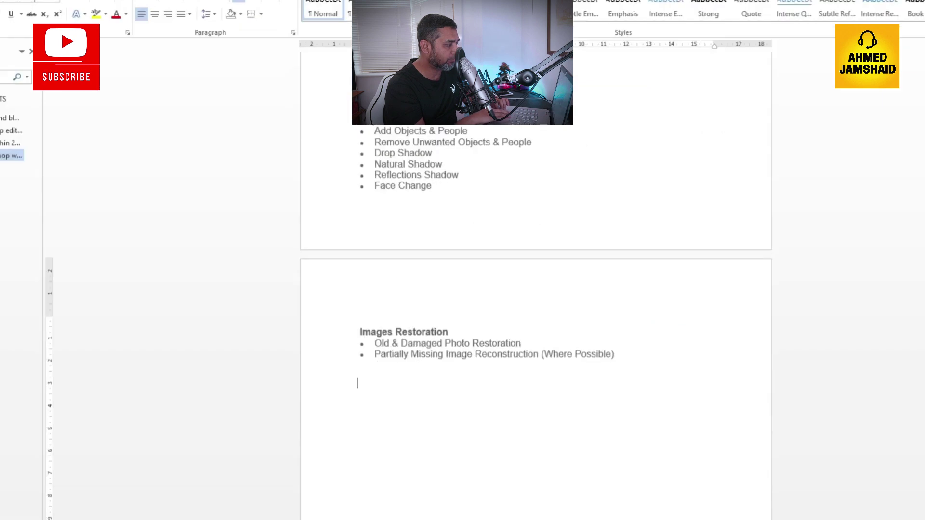
key("ctrl+v")
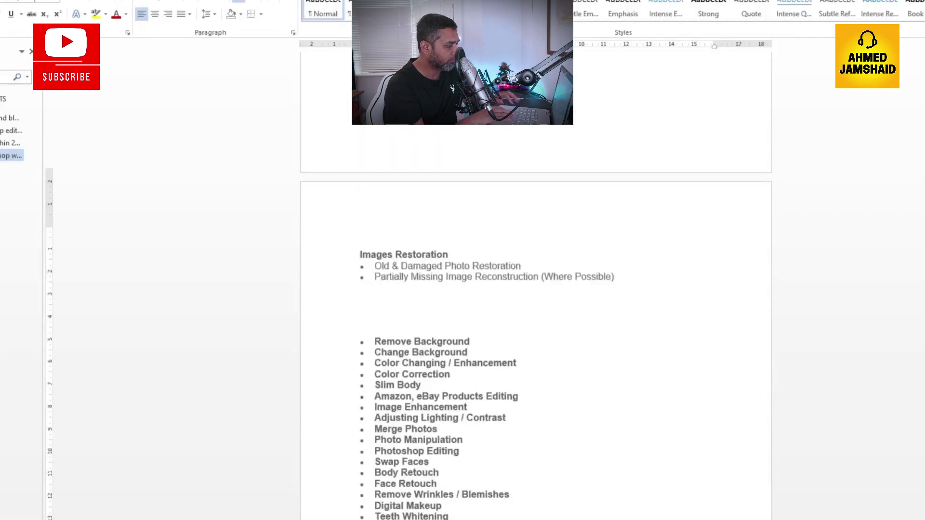
Copy the "Services include" list from the "high quality photoshop editing or photo manipulation" gig to the end of the Word document.
key("alt+Tab")
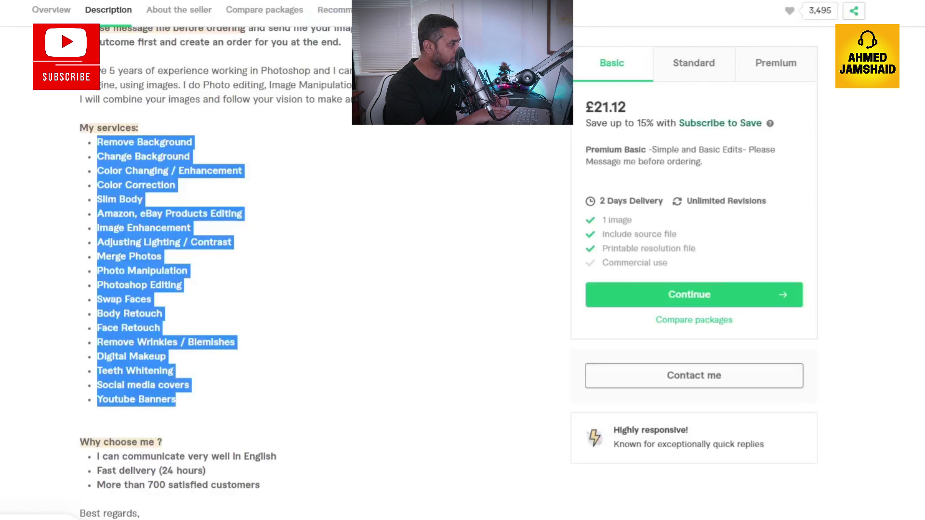
key("ctrl+Tab")
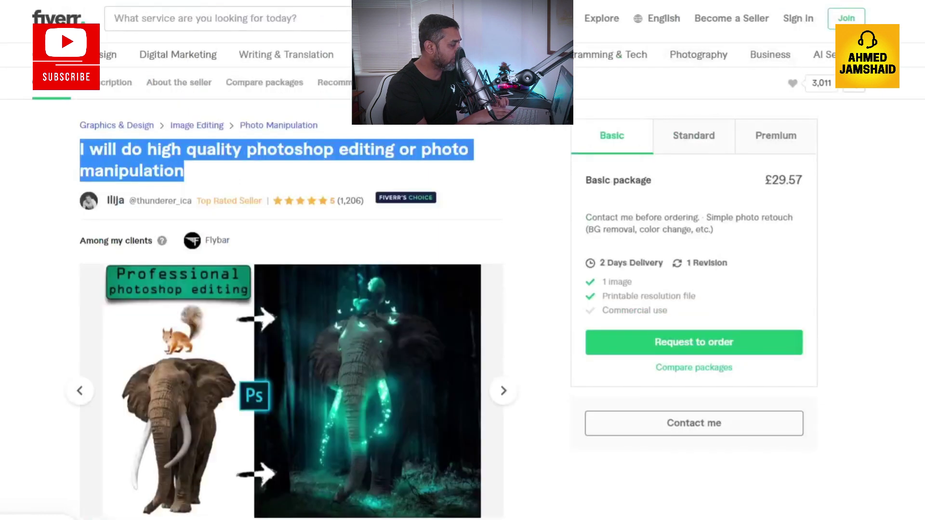
scroll(289, 338, "down", 6)
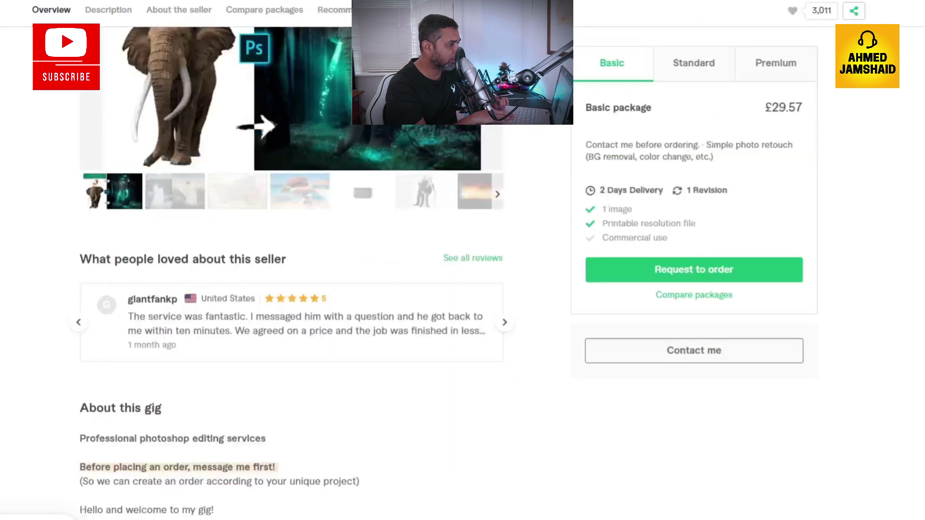
scroll(289, 260, "down", 6)
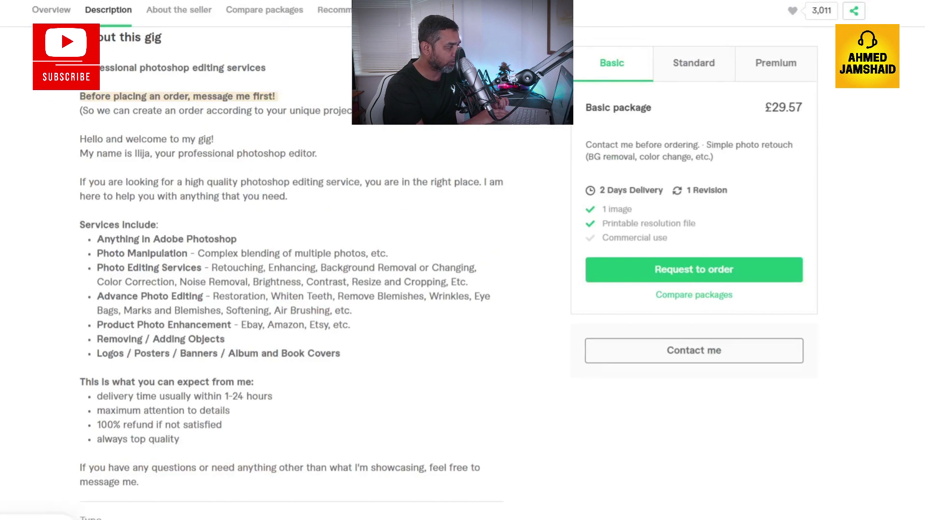
left_click_drag(154, 239, 237, 239)
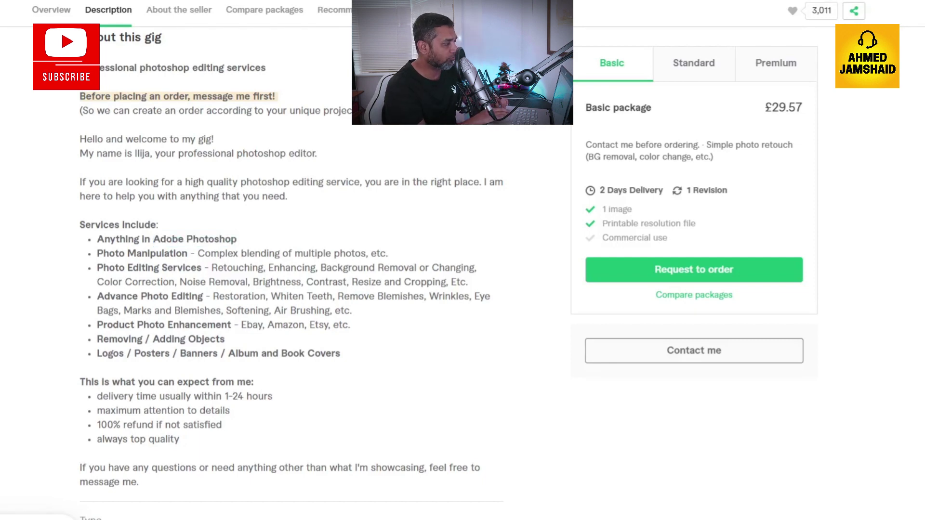
left_click_drag(246, 182, 362, 182)
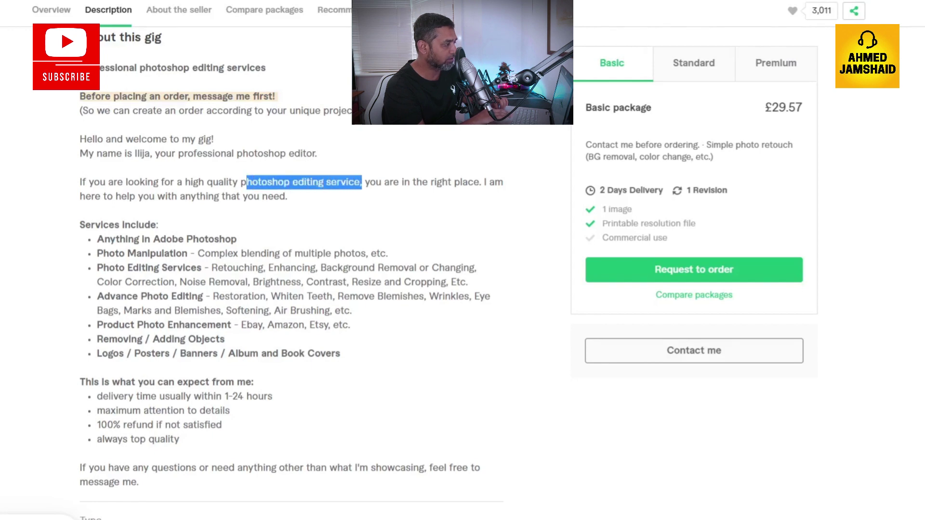
left_click(362, 182)
left_click_drag(96, 239, 341, 354)
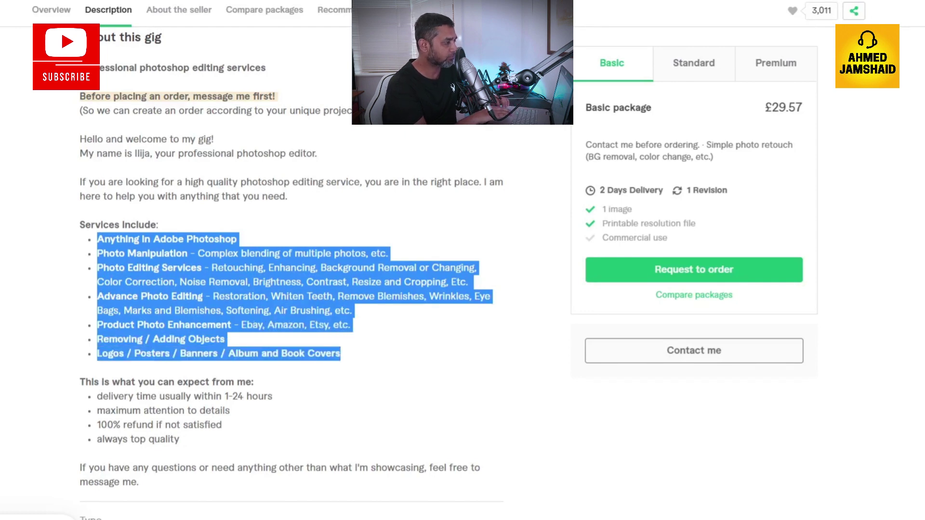
key("alt+Tab")
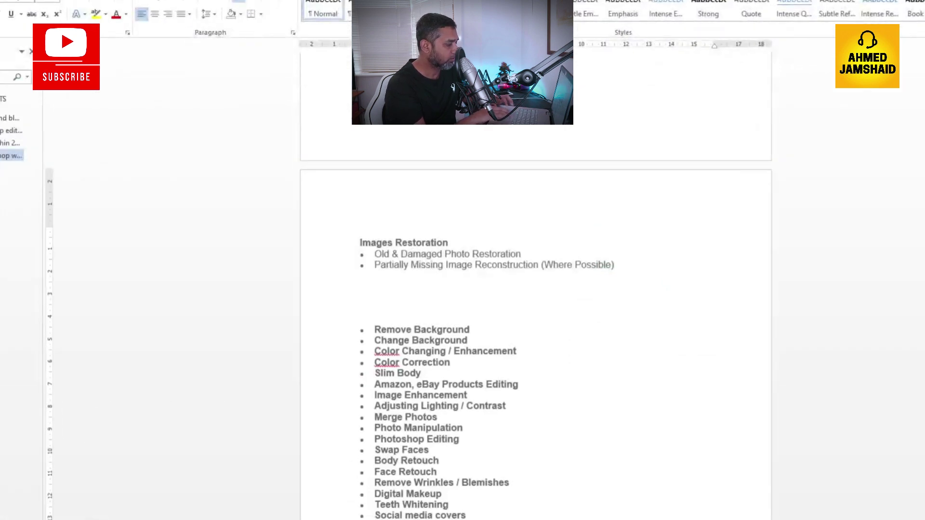
scroll(536, 337, "down", 5)
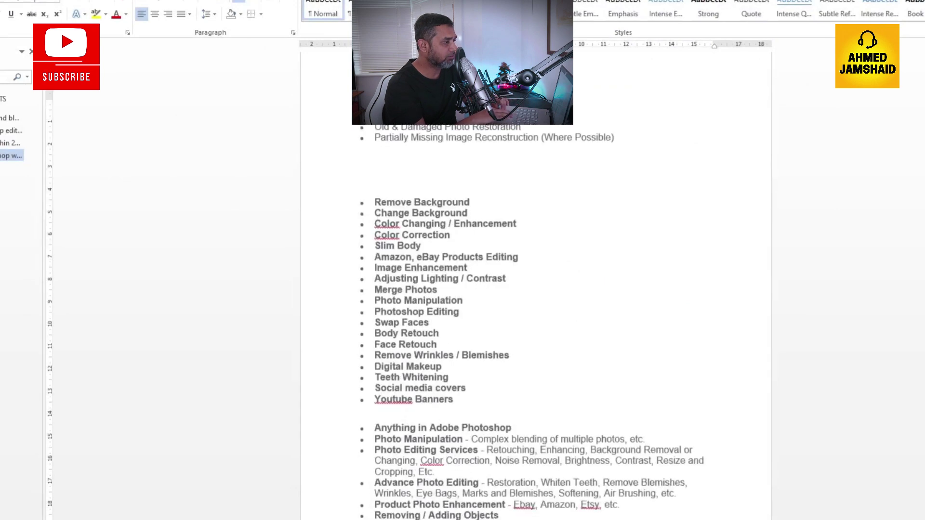
Copy the "My Services" list from the "photoshop editing within 24 hours" gig to the end of the Word document.
key("alt+Tab")
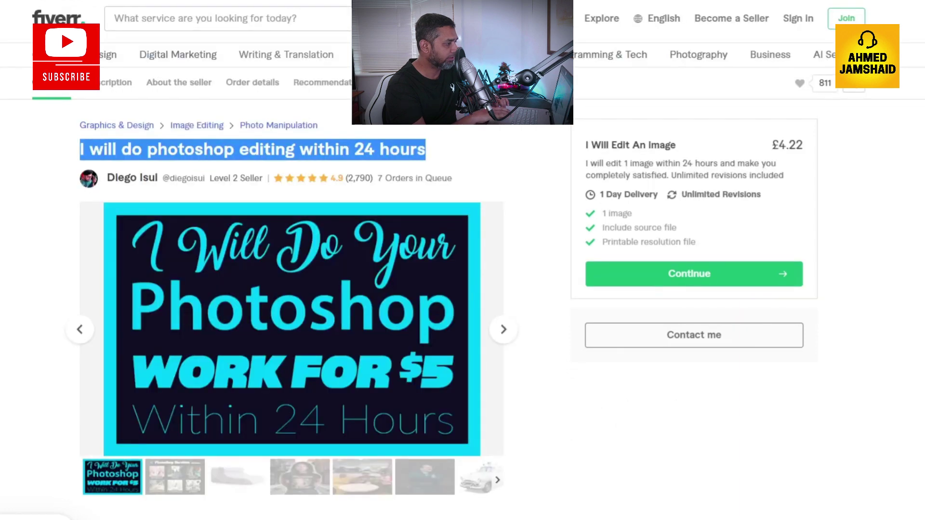
scroll(289, 289, "down", 12)
scroll(289, 289, "up", 1)
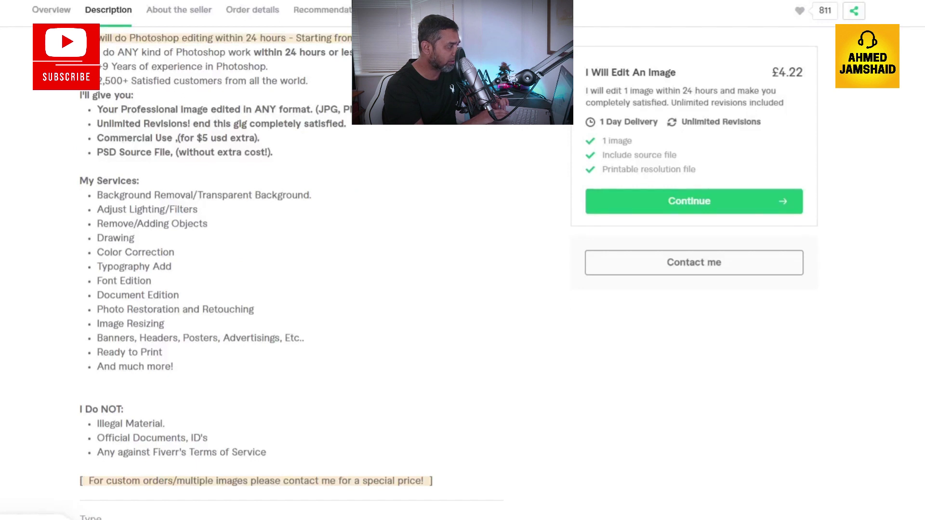
left_click_drag(97, 194, 174, 366)
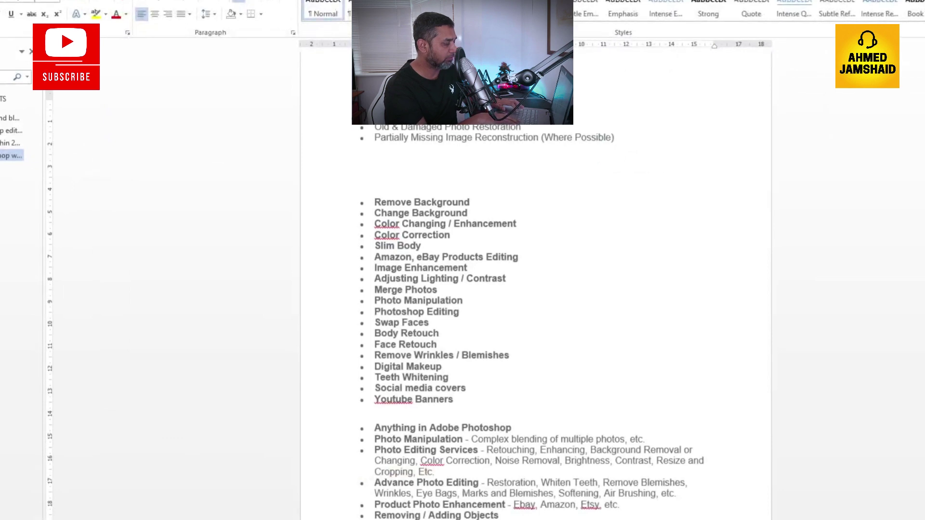
scroll(535, 289, "down", 6)
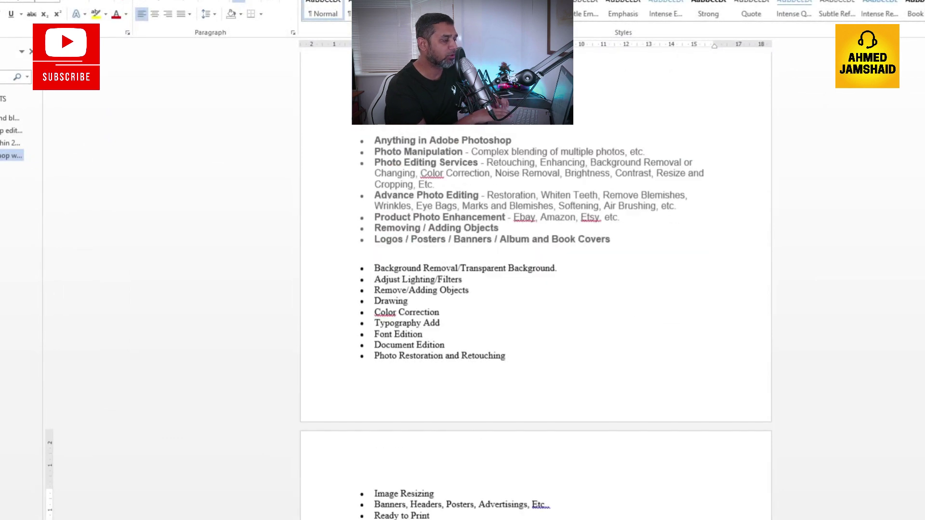
Copy all the collected gig text from Word into the original keywords box of the Frankenstein keyword processor.
scroll(535, 289, "up", 6)
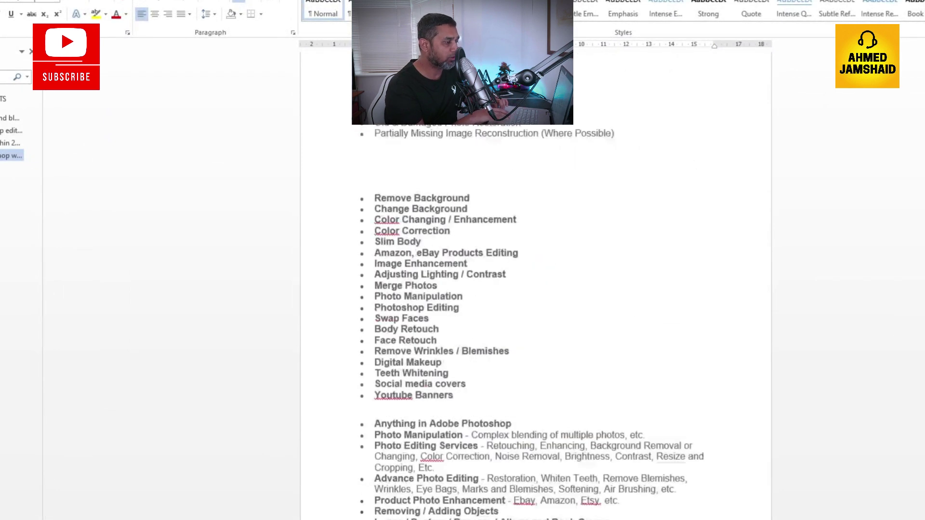
scroll(534, 289, "up", 12)
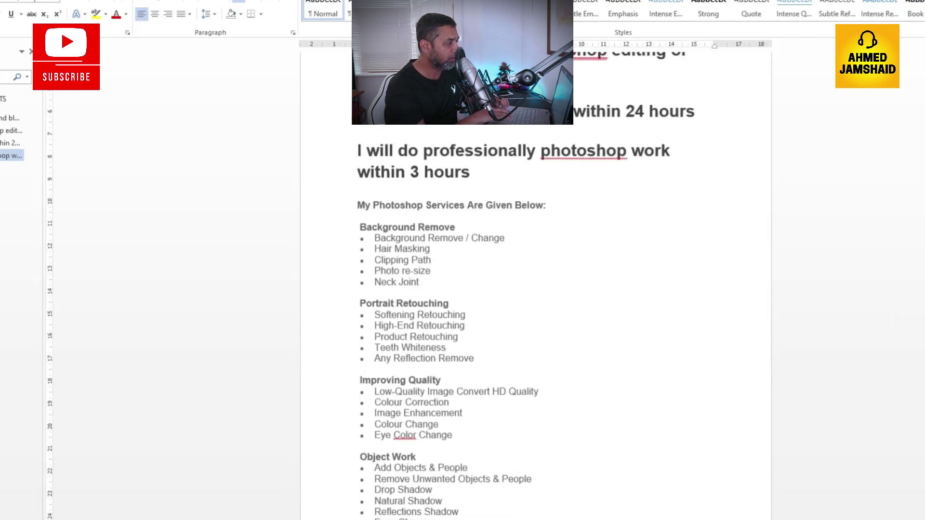
key("ctrl+a")
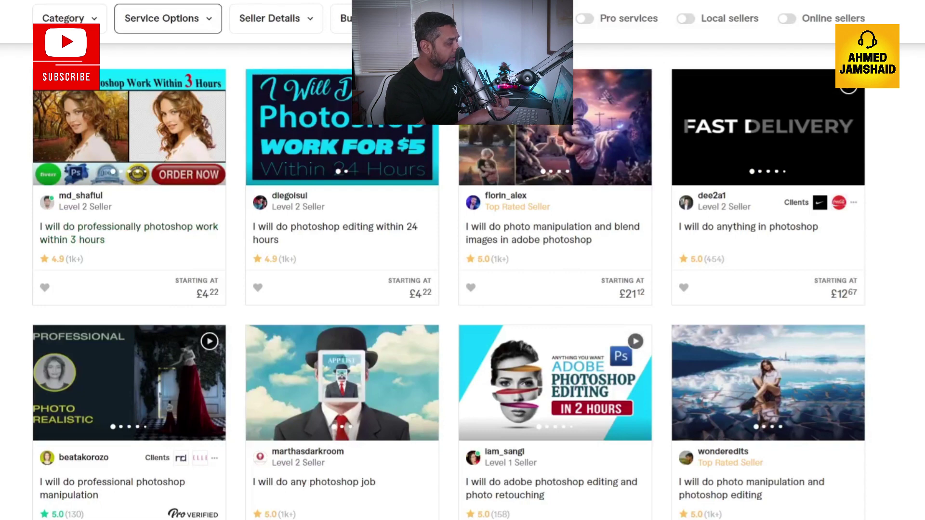
mouse_move(188, 519)
left_click(55, 506)
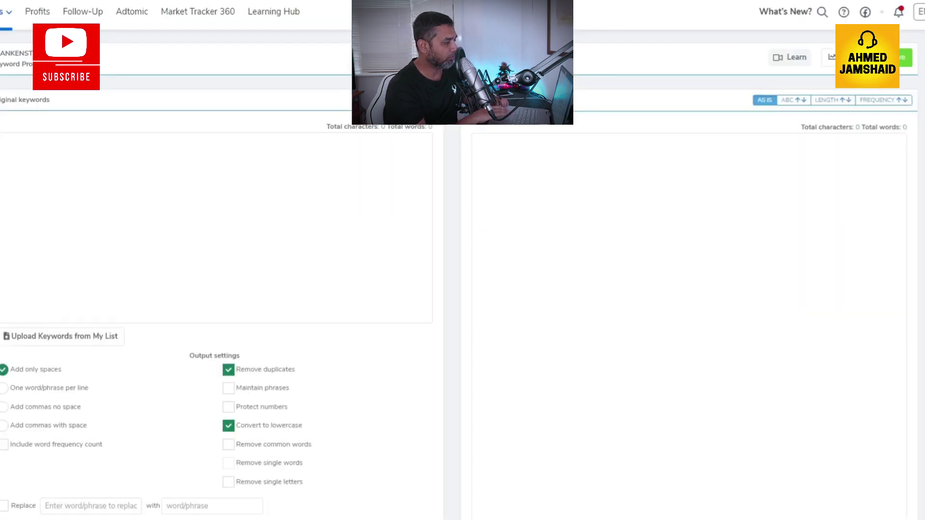
key("alt+Tab")
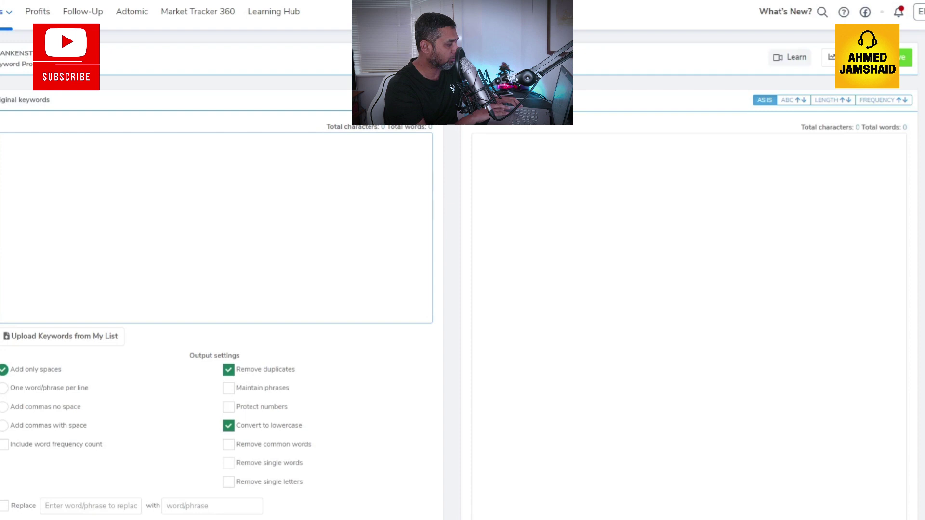
key("ctrl+v")
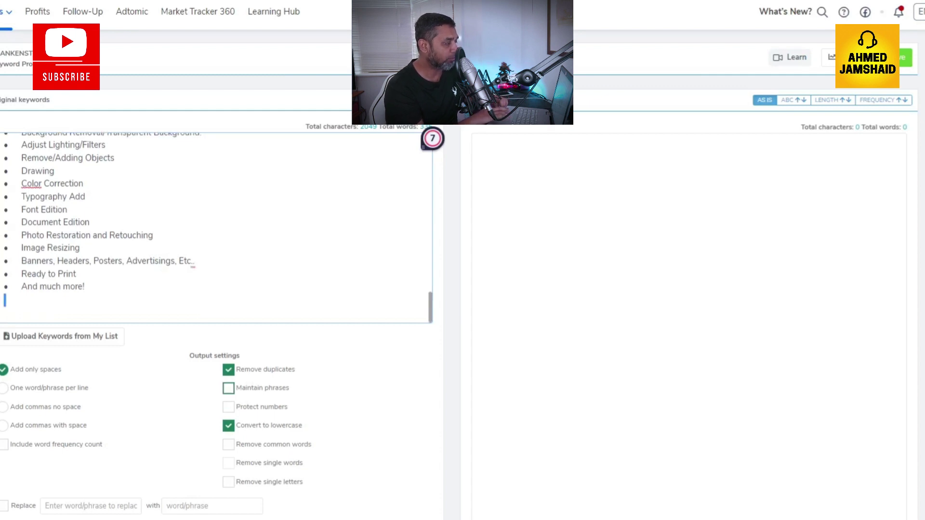
Set the keyword output to maintain phrases with one word/phrase per line, and sort the results by frequency.
left_click(228, 387)
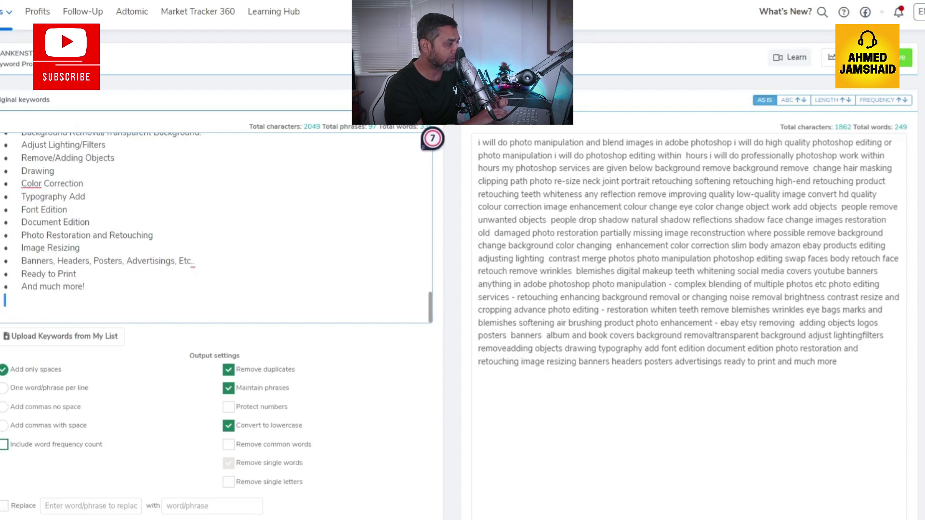
left_click(4, 388)
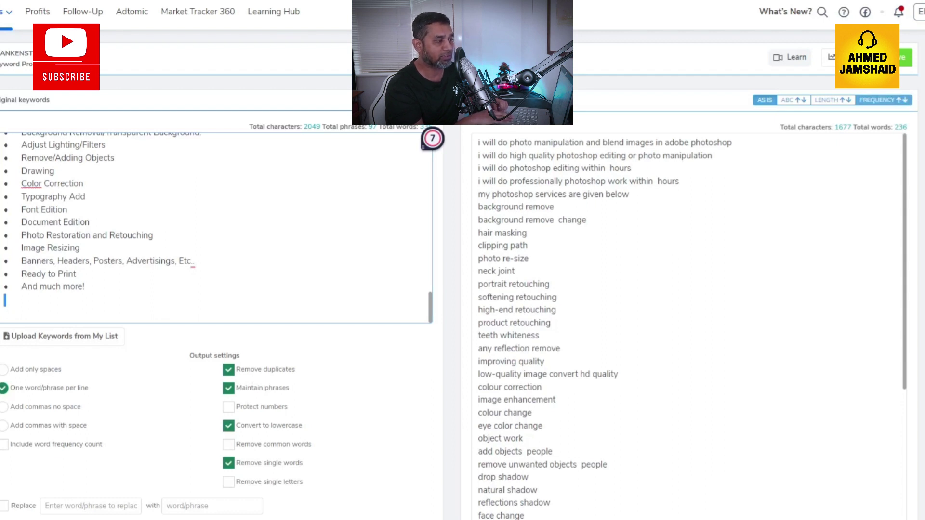
right_click(817, 96)
left_click(528, 245)
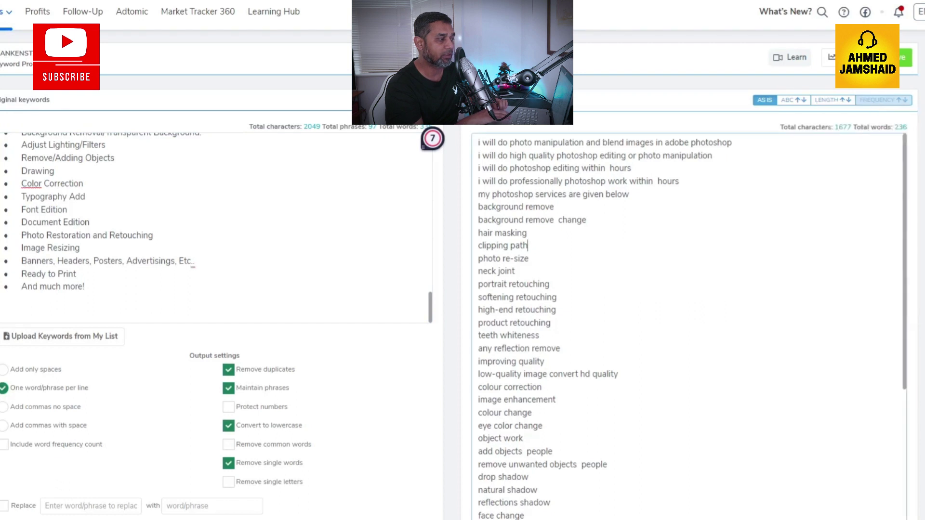
left_click(876, 99)
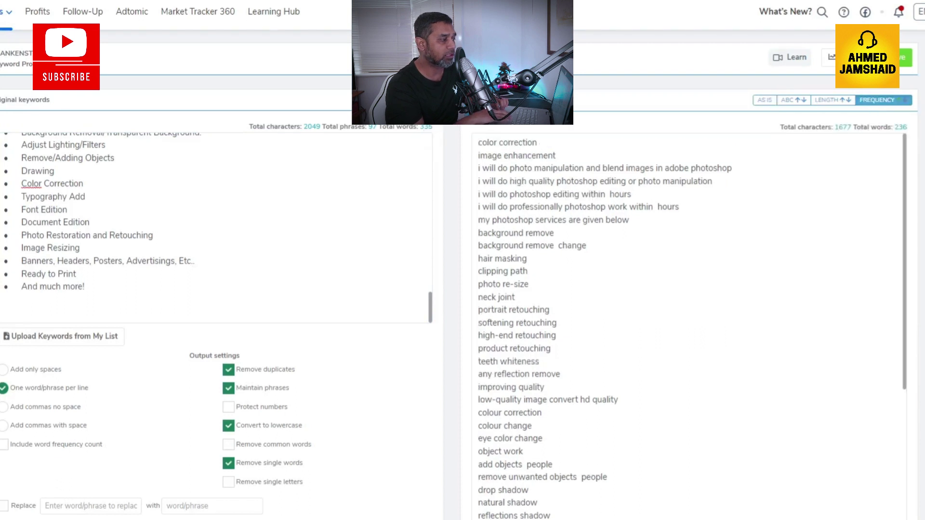
Include the word frequency count in the processed output and copy the resulting phrase list.
scroll(907, 139, "down", 4)
scroll(907, 139, "up", 4)
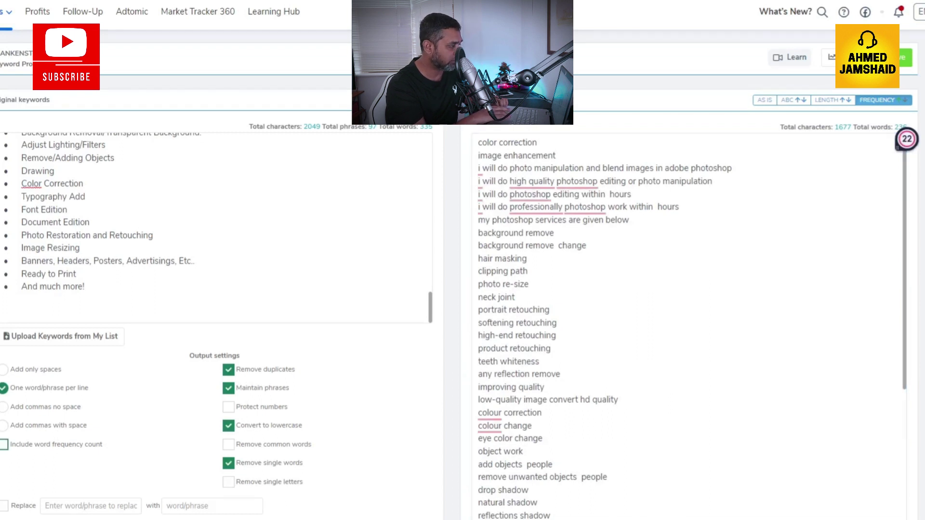
left_click(3, 444)
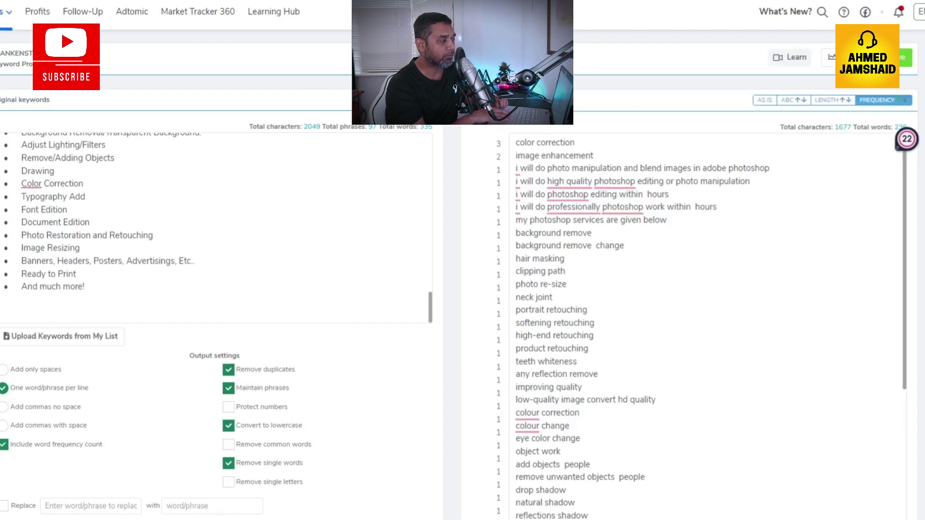
mouse_move(573, 207)
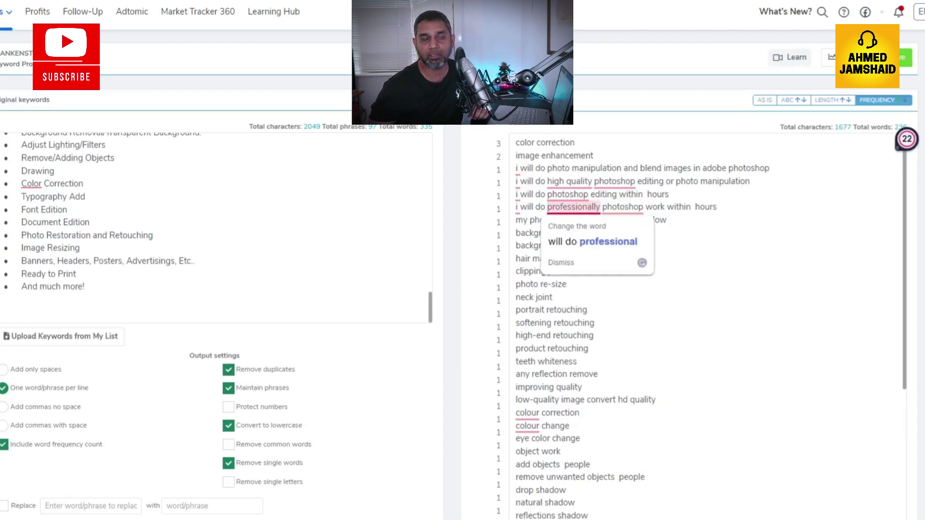
left_click(540, 155)
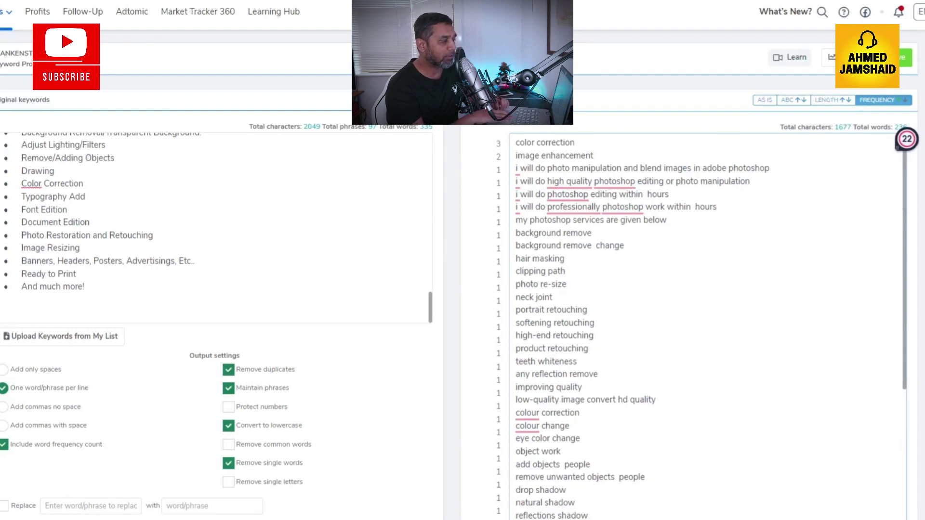
scroll(703, 326, "down", 10)
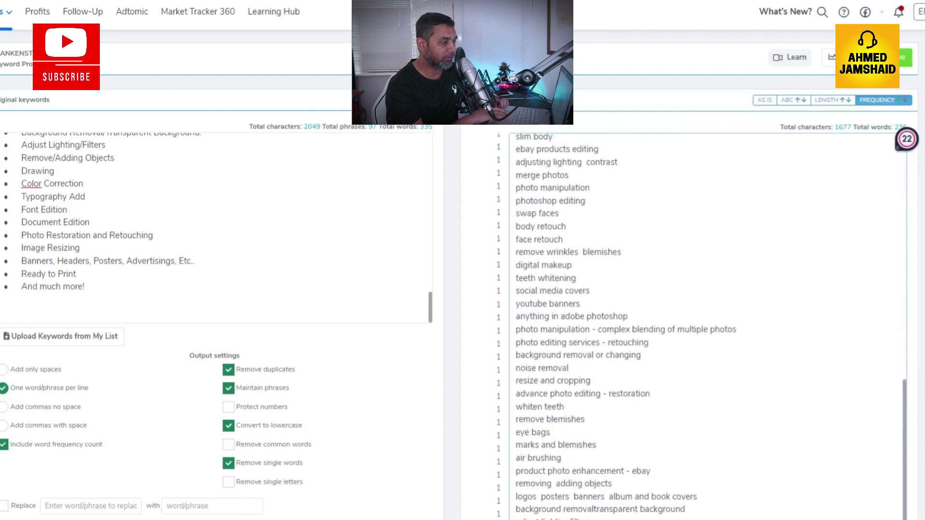
scroll(703, 326, "down", 2)
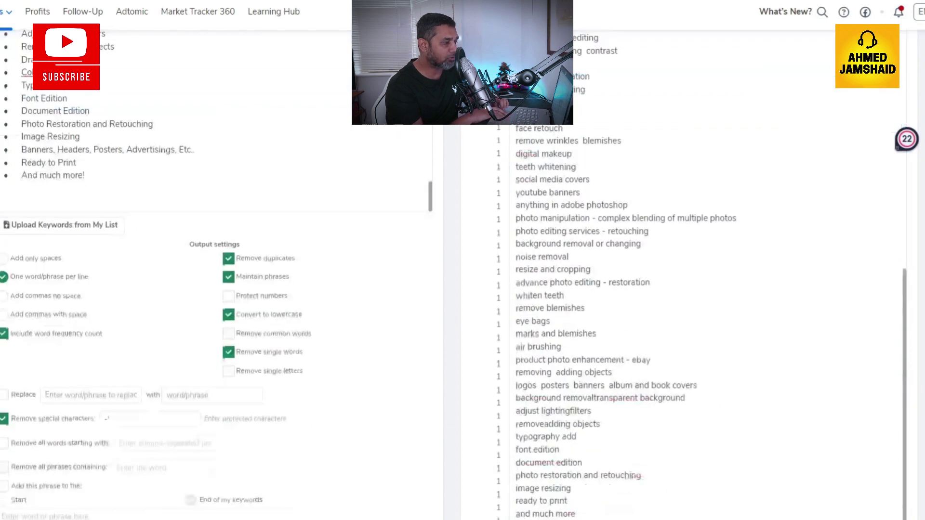
scroll(704, 326, "down", 1)
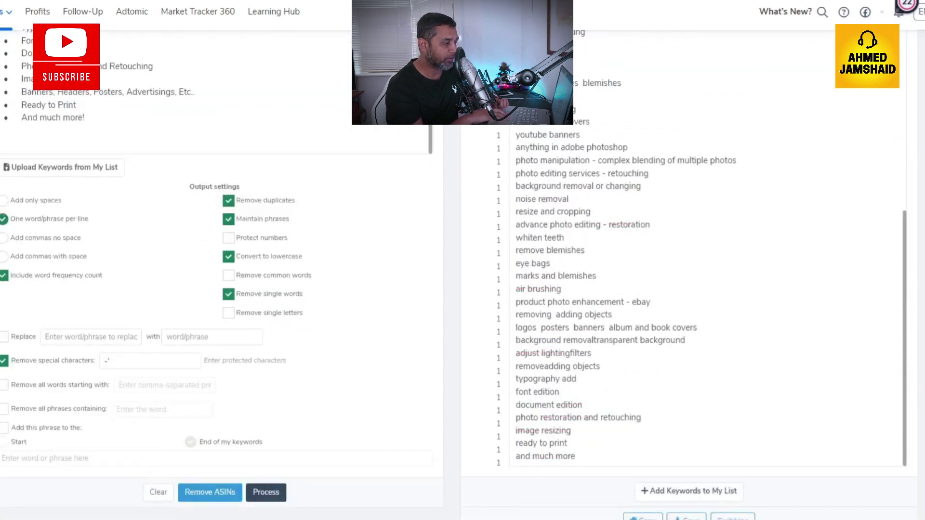
left_click(643, 518)
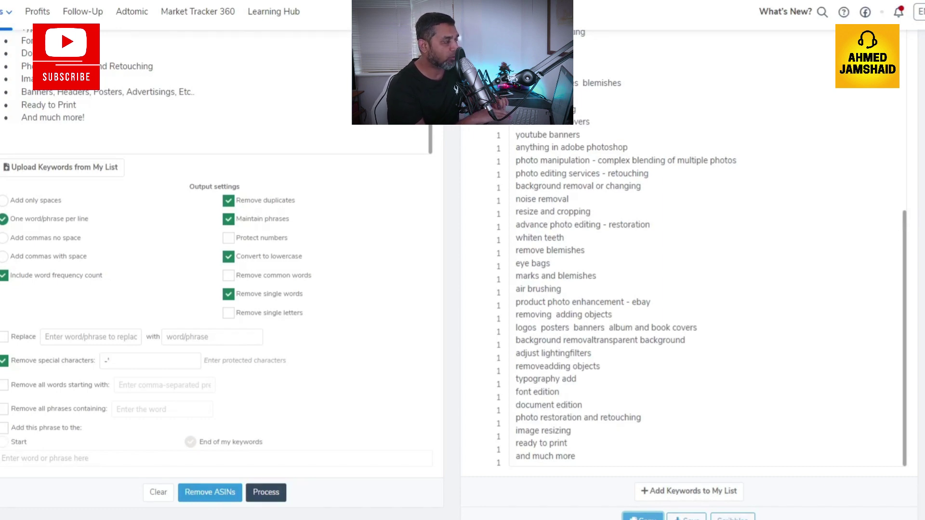
Break the output into single words by turning off Maintain phrases and Remove single words.
left_click(228, 219)
left_click(228, 294)
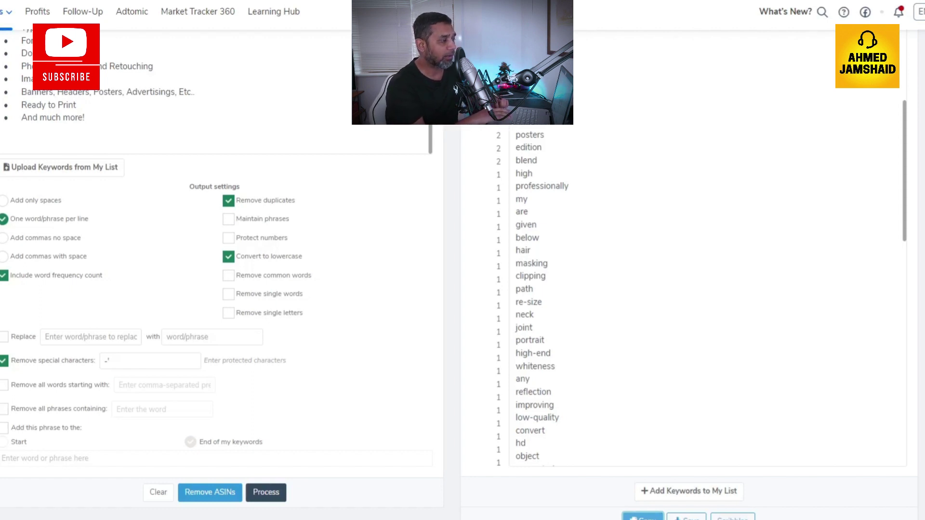
scroll(684, 296, "up", 15)
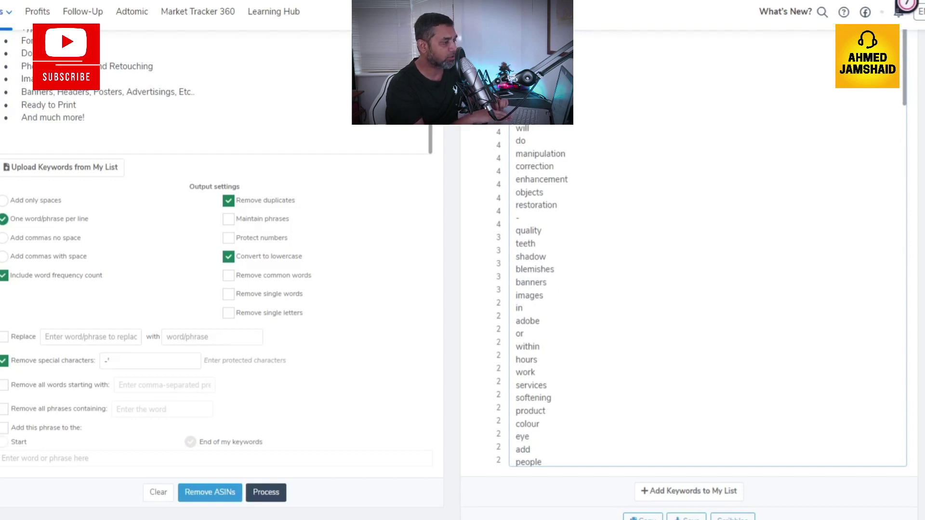
scroll(684, 296, "up", 4)
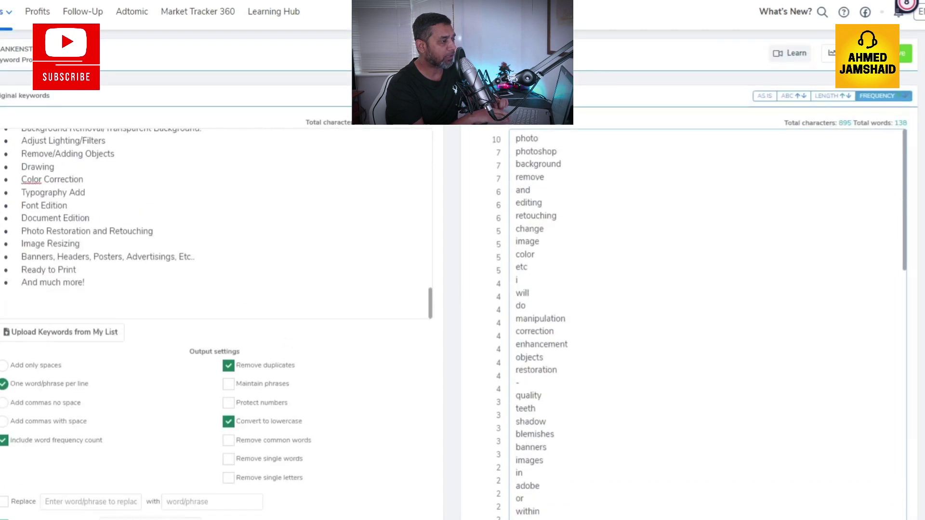
Review the frequency-ranked single words in the output, from the most frequent down to the end of the list.
left_click_drag(861, 122, 499, 518)
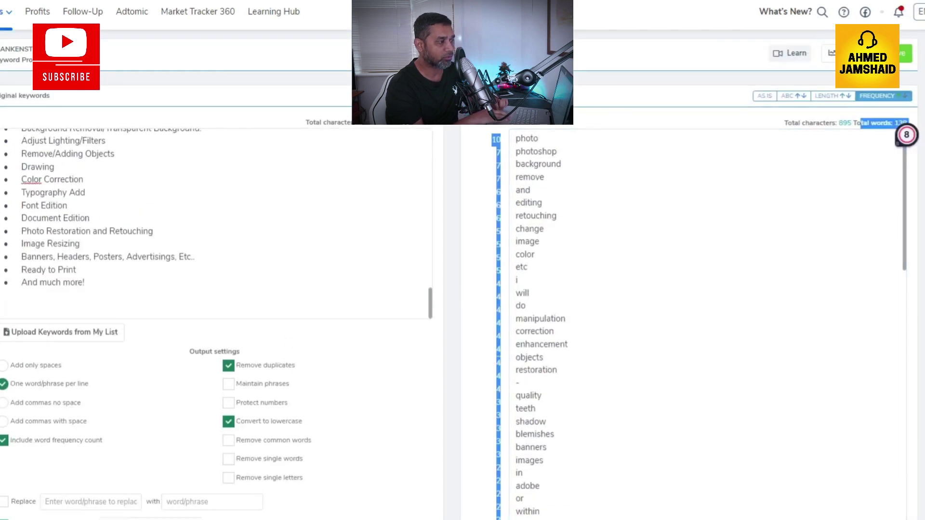
left_click(534, 254)
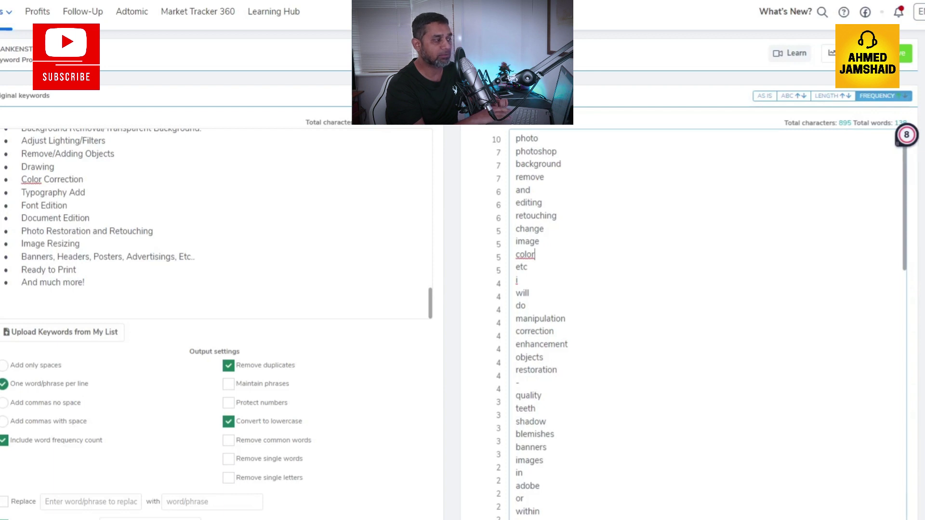
double_click(527, 139)
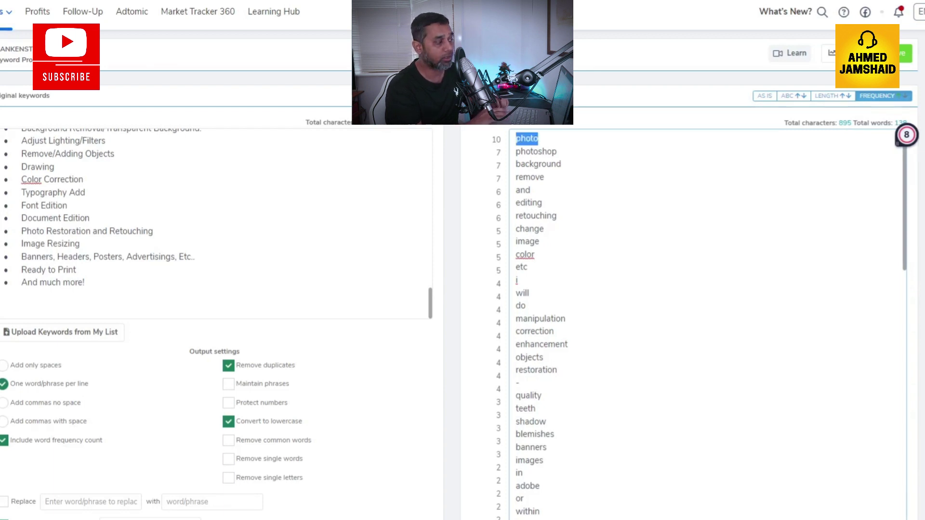
key("shift+Down")
key("shift+End")
left_click(530, 190)
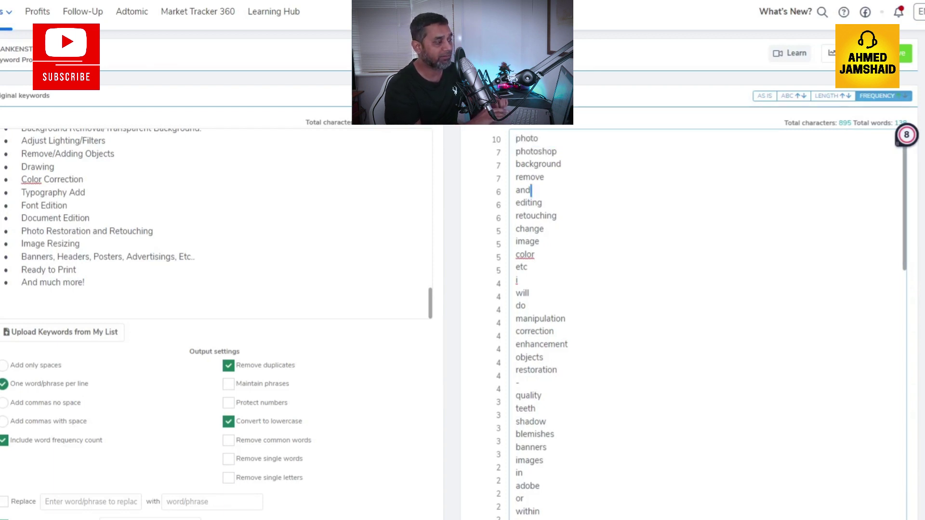
left_click_drag(561, 164, 515, 164)
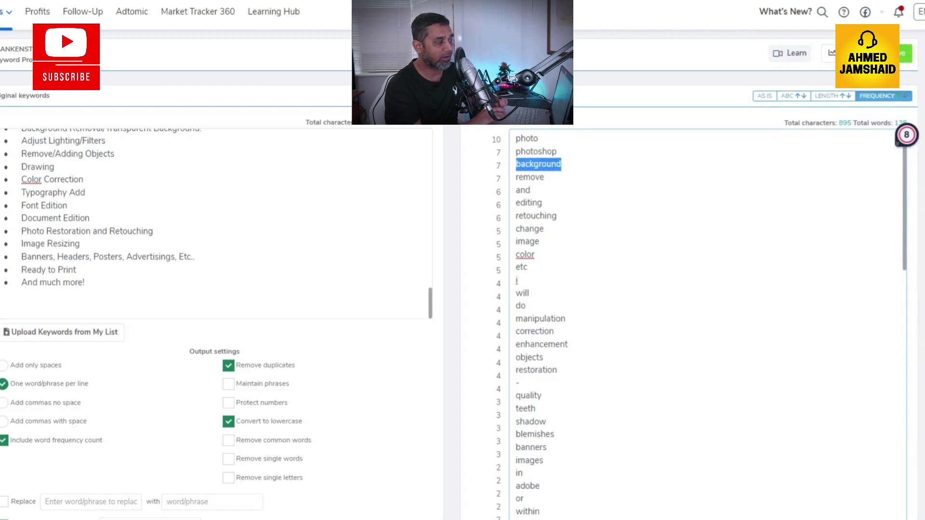
left_click(527, 305)
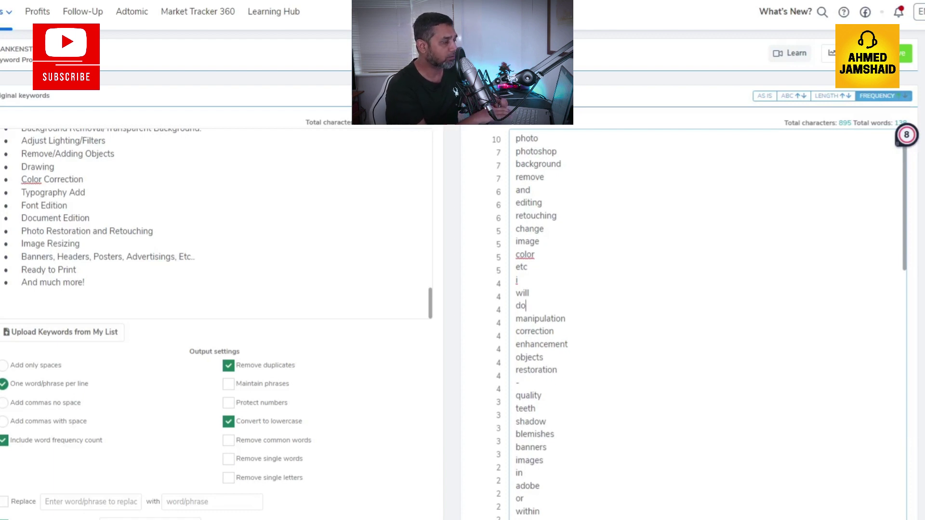
scroll(704, 323, "down", 20)
scroll(704, 323, "down", 2)
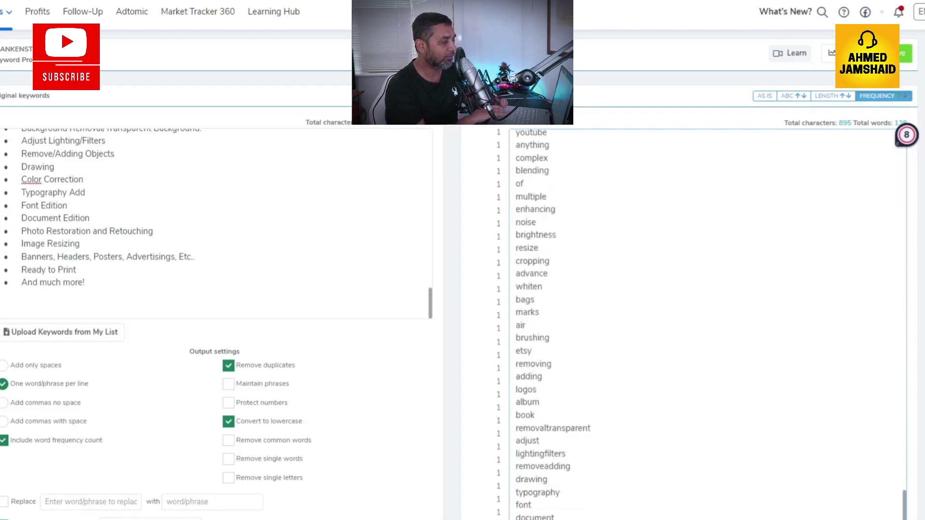
scroll(453, 275, "down", 3)
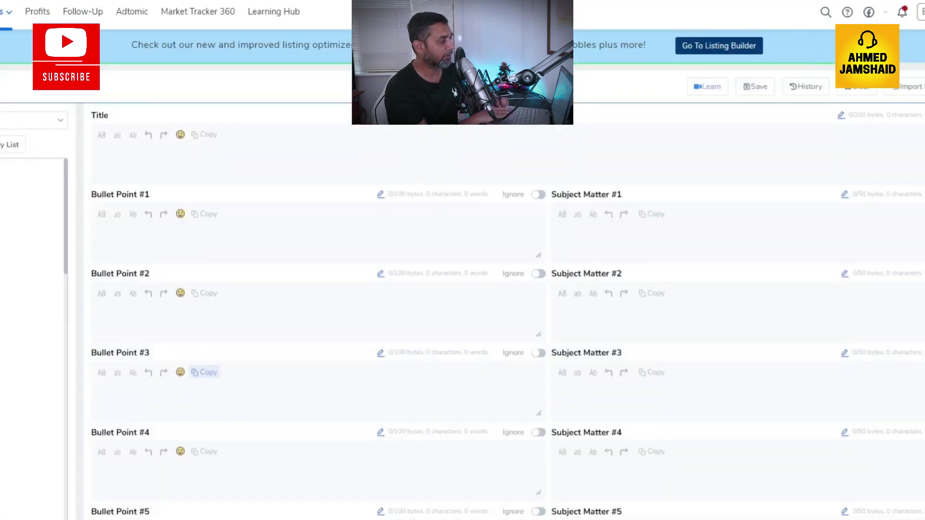
Return to the Frankenstein page and turn Maintain phrases and Remove single words back on.
key("ctrl+shift+Tab")
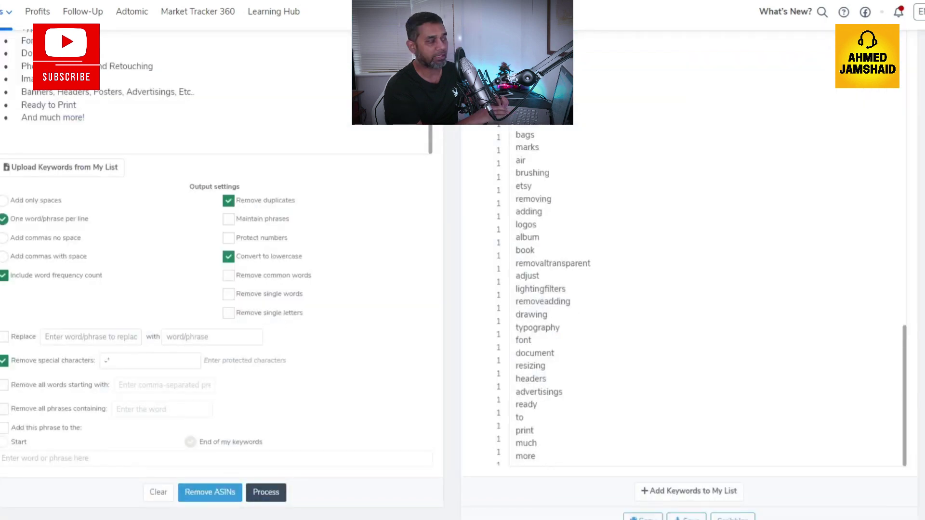
key("ctrl+Tab")
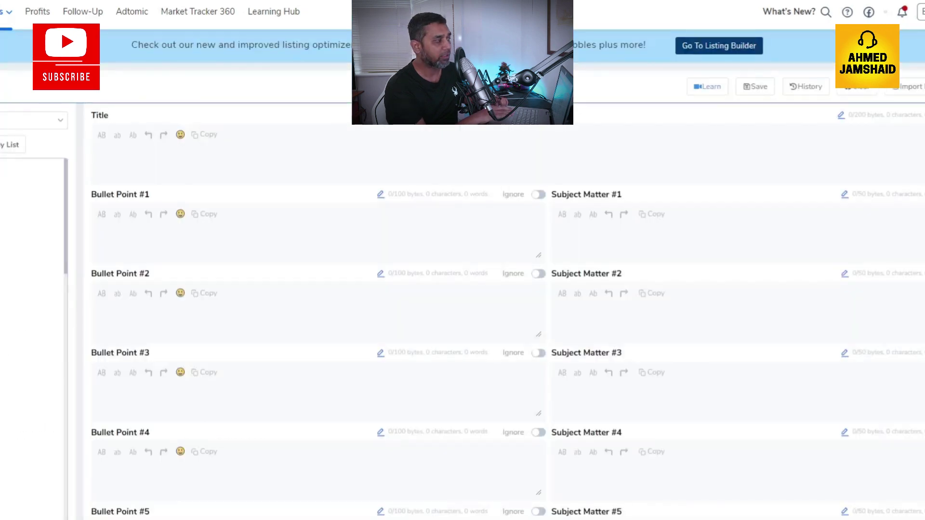
key("ctrl+Tab")
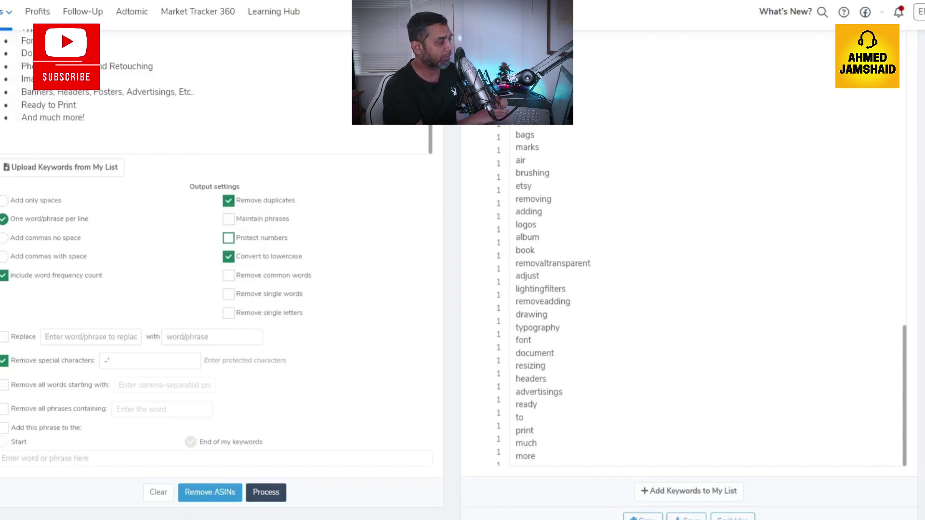
left_click(228, 220)
left_click(228, 294)
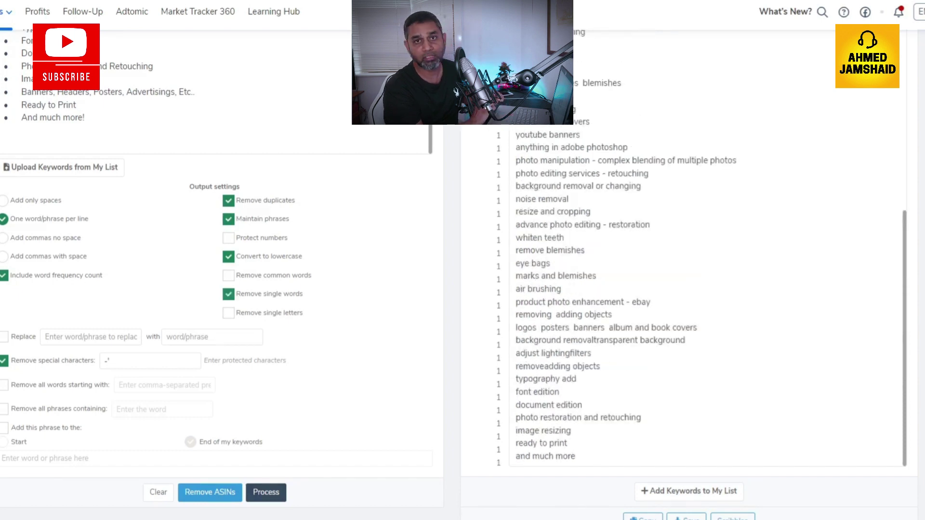
Copy the processed phrase list from Frankenstein into the keyword box of the Scribbles listing editor and check the pasted entries.
key("ctrl+a")
left_click(533, 237)
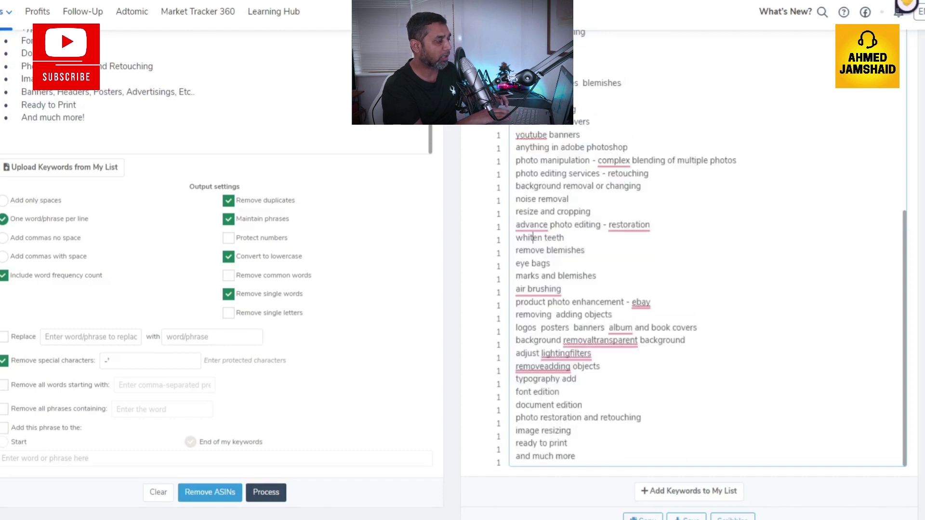
left_click(643, 518)
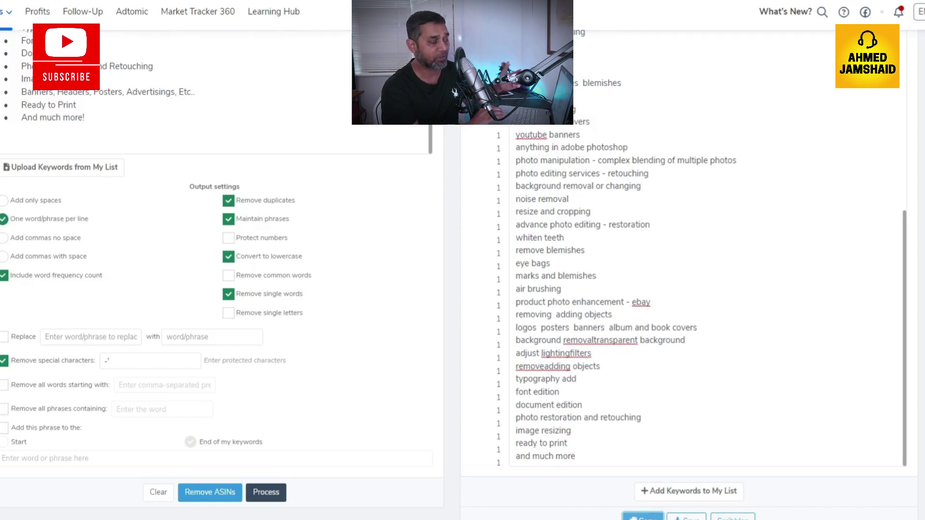
key("ctrl+Tab")
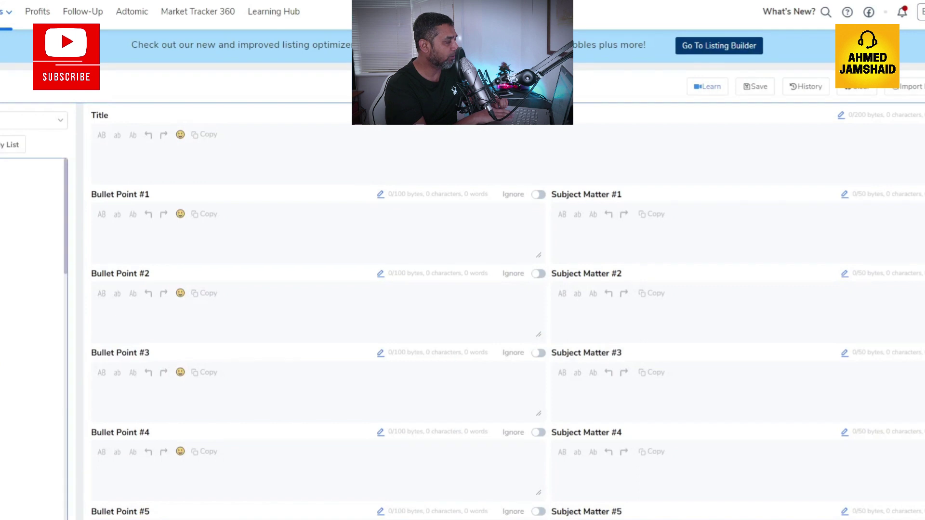
left_click(68, 164)
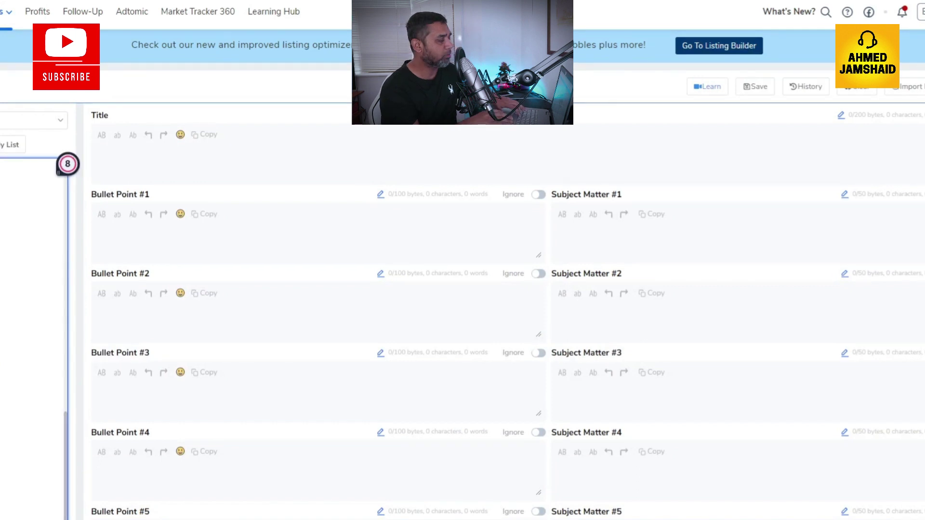
scroll(68, 164, "down", 16)
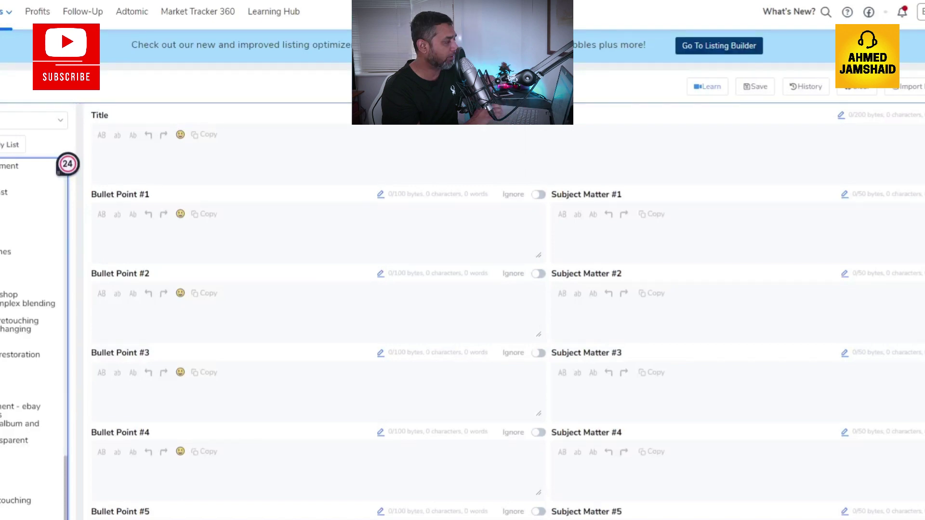
scroll(67, 164, "down", 6)
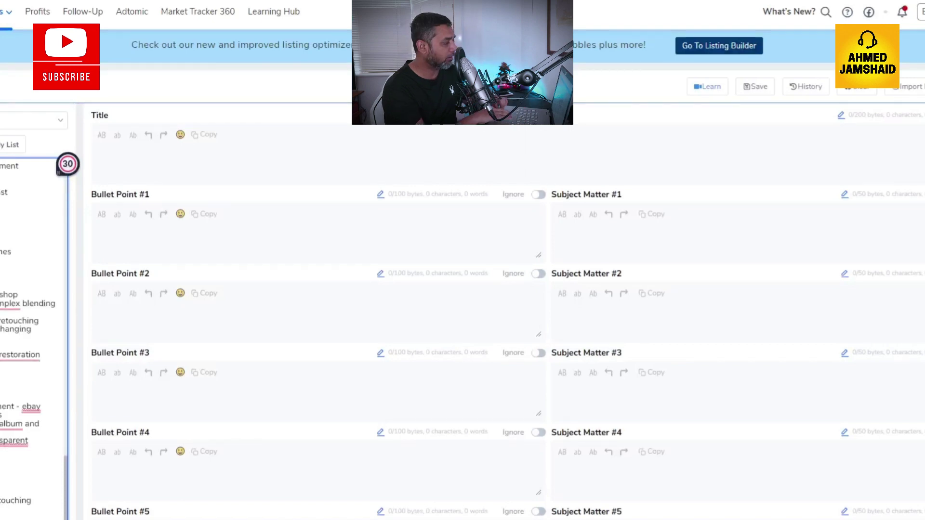
scroll(67, 164, "up", 15)
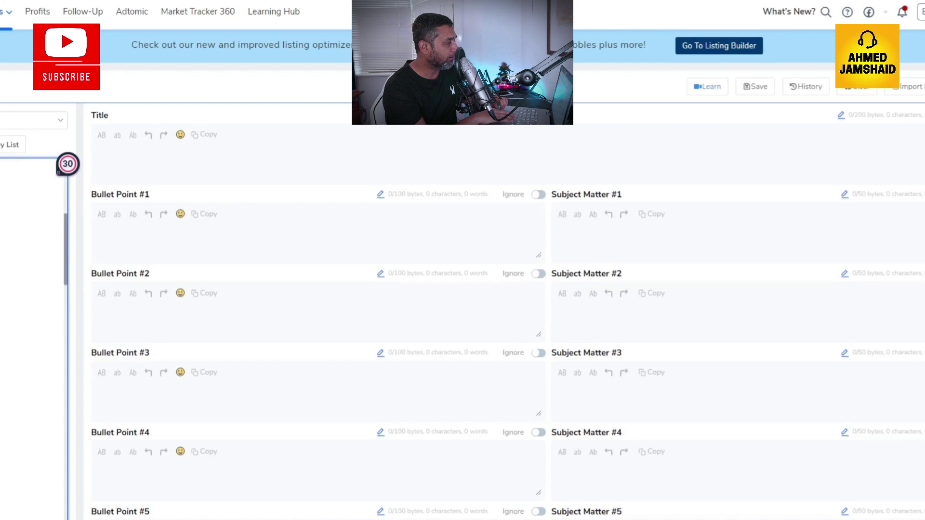
scroll(67, 164, "down", 15)
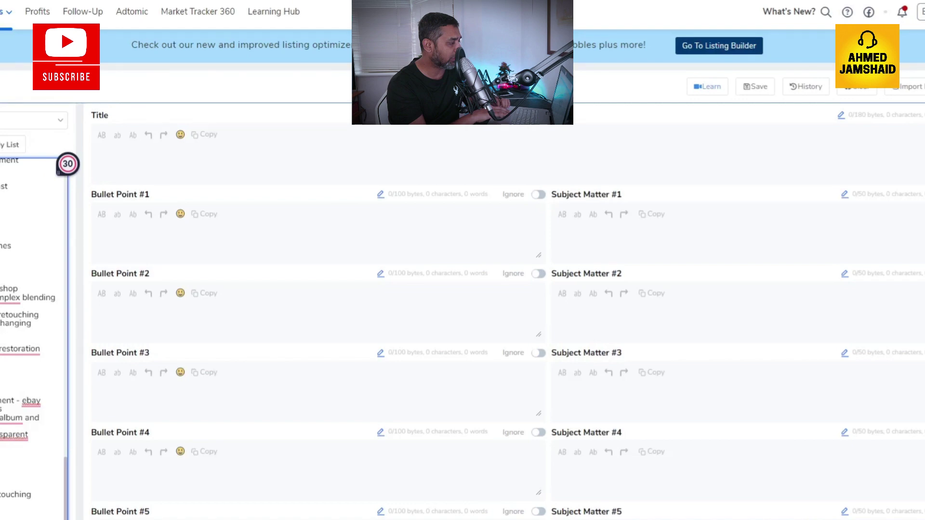
Bring the competing gig titles from Word into the listing's Title and delete the opening words "I will do".
key("alt+Tab")
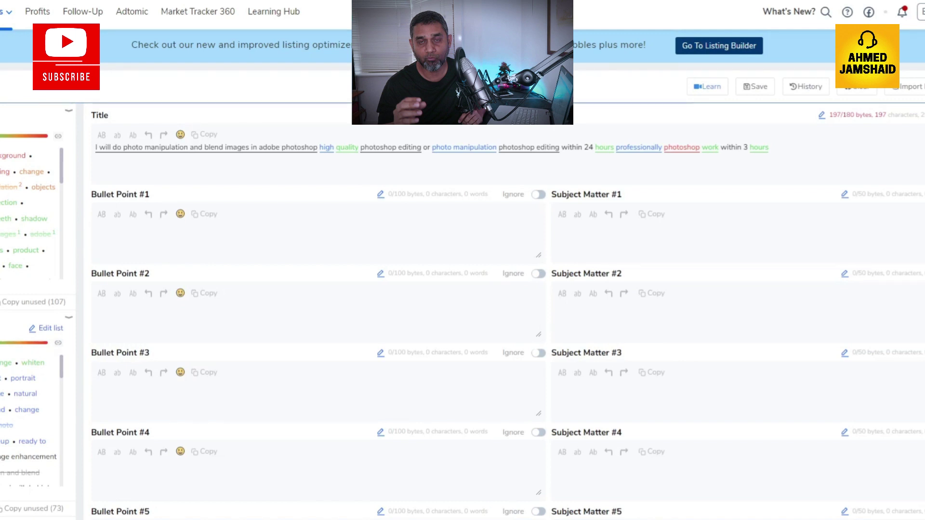
left_click(112, 147)
key("BackSpace")
key("BackSpace")
key("BackSpace")
key("BackSpace")
key("BackSpace")
key("BackSpace")
key("BackSpace")
key("BackSpace")
key("BackSpace")
key("BackSpace")
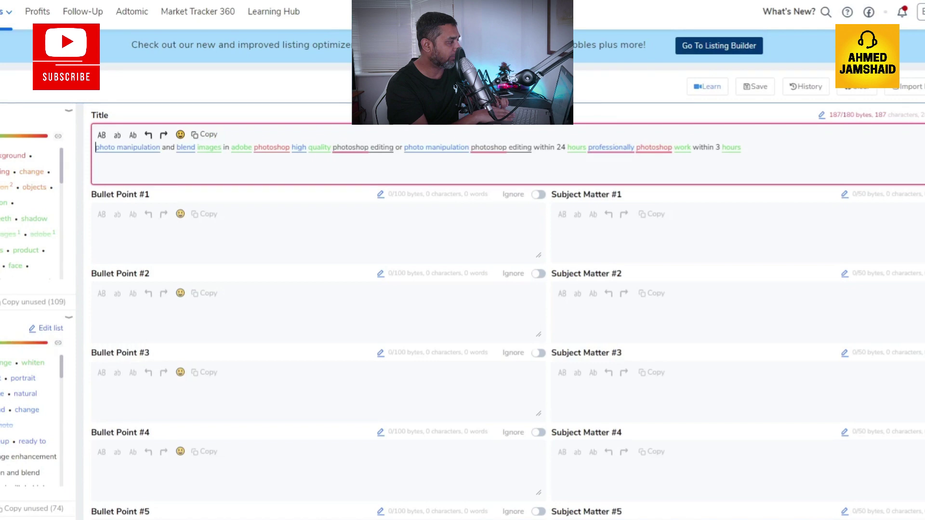
Insert the suggested phrase "images restoration" into the title after "blend", and set the title limit to 80 bytes.
key("ctrl+z")
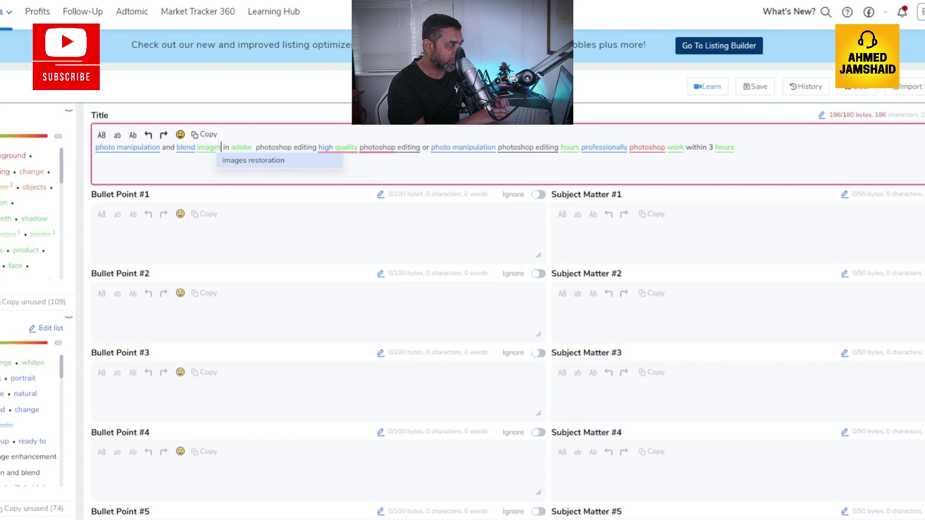
key("Return")
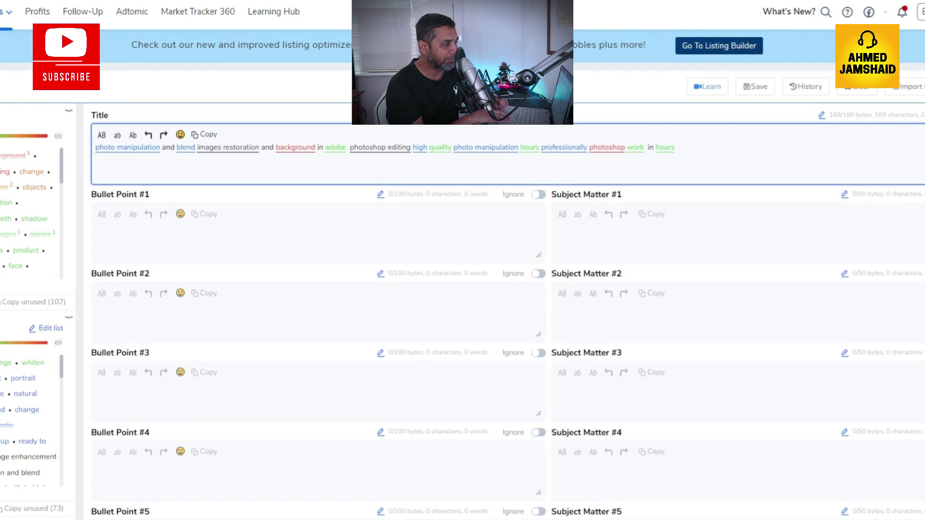
left_click(822, 115)
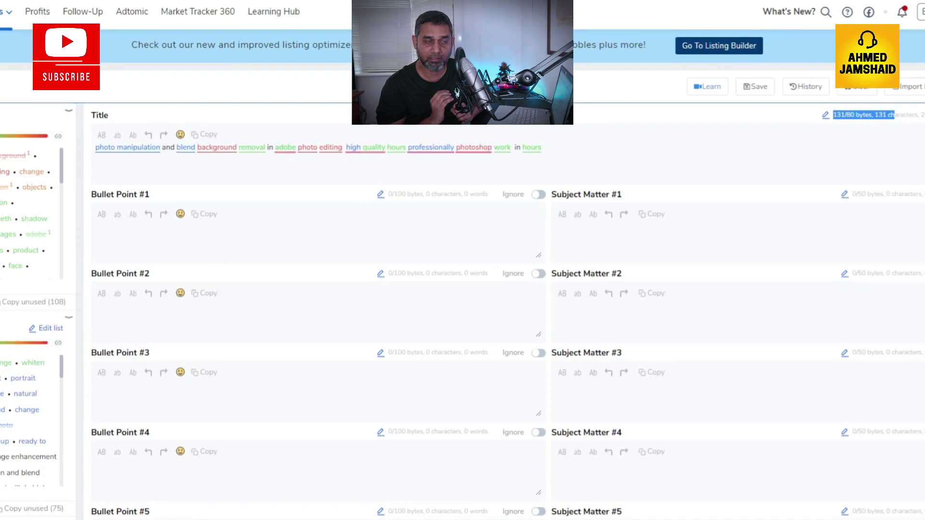
left_click(541, 148)
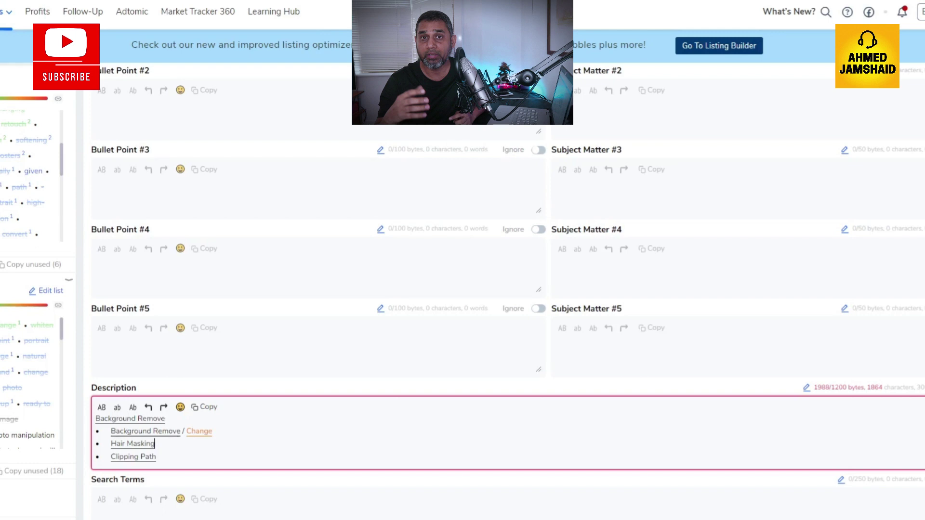
Add "photo manipulation" to the "Background Remove / Change" line of the description and select the whole description text.
key("ctrl+a")
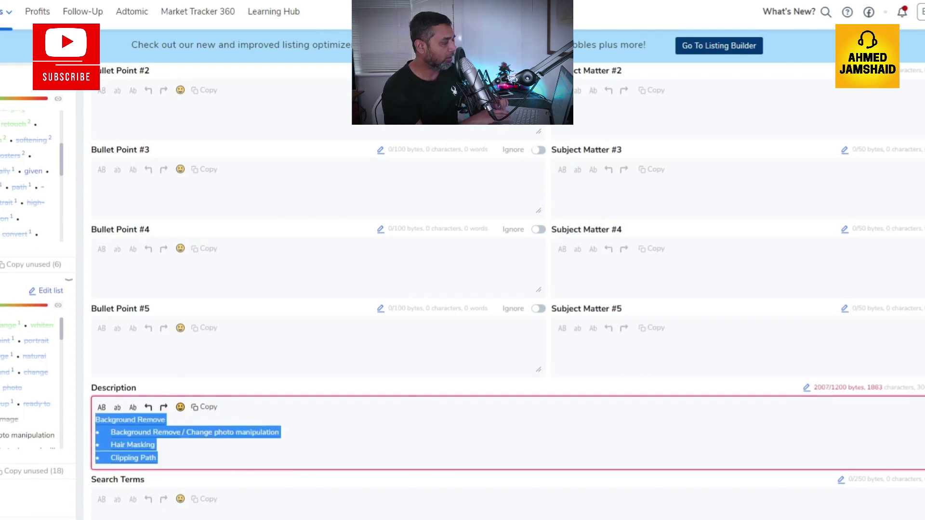